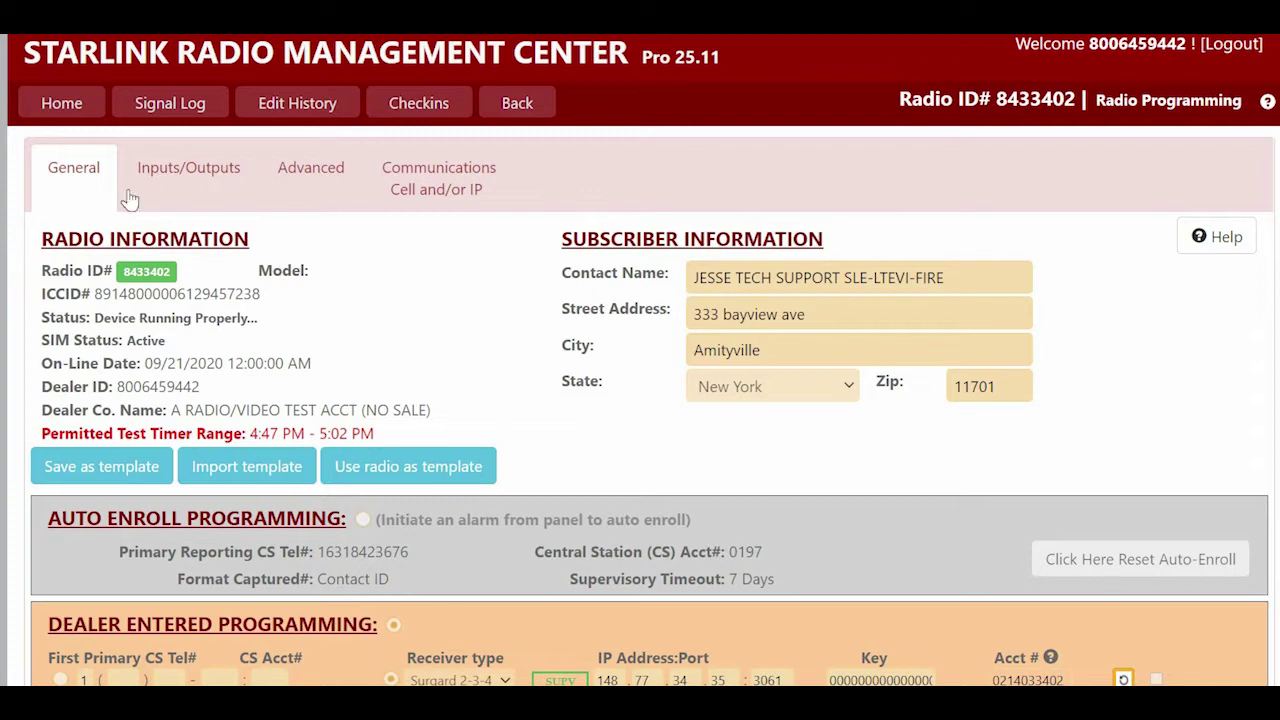
Review the tested radio's Inputs, Advanced and Communications tabs, confirming IP with Cell Radio Backup
scroll(320, 390, down, 2)
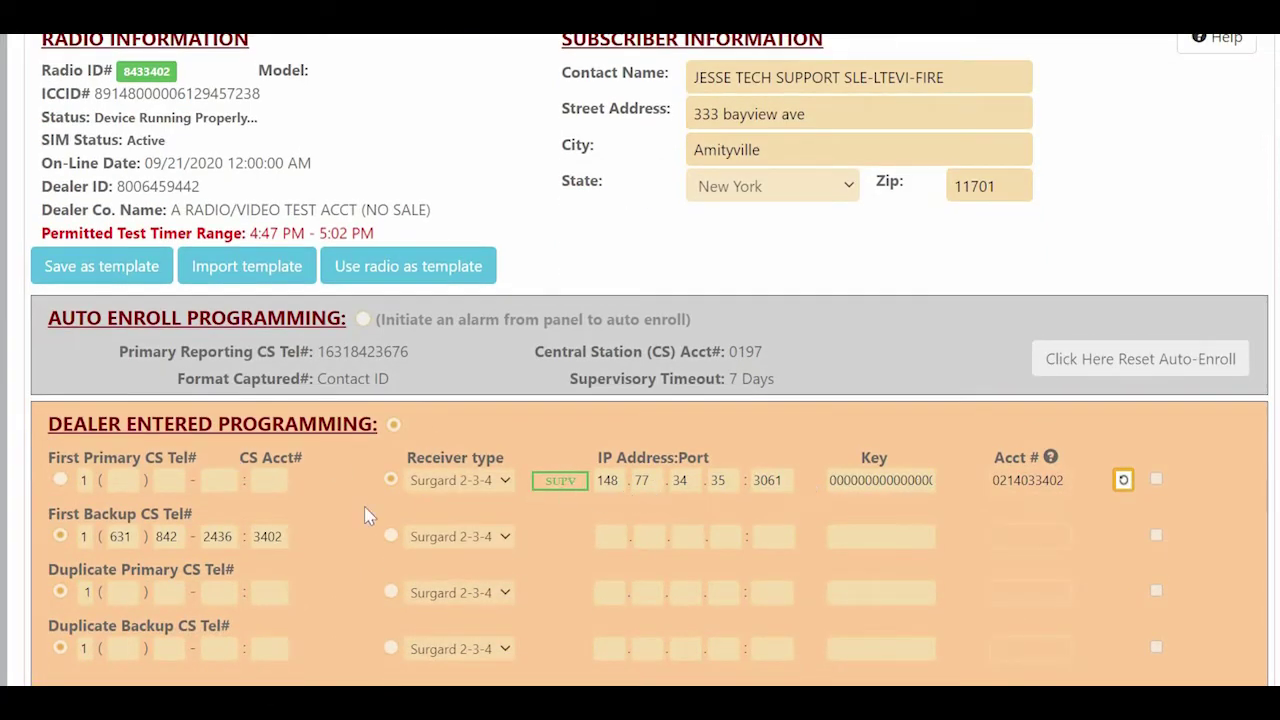
scroll(268, 463, up, 1)
scroll(268, 463, up, 1)
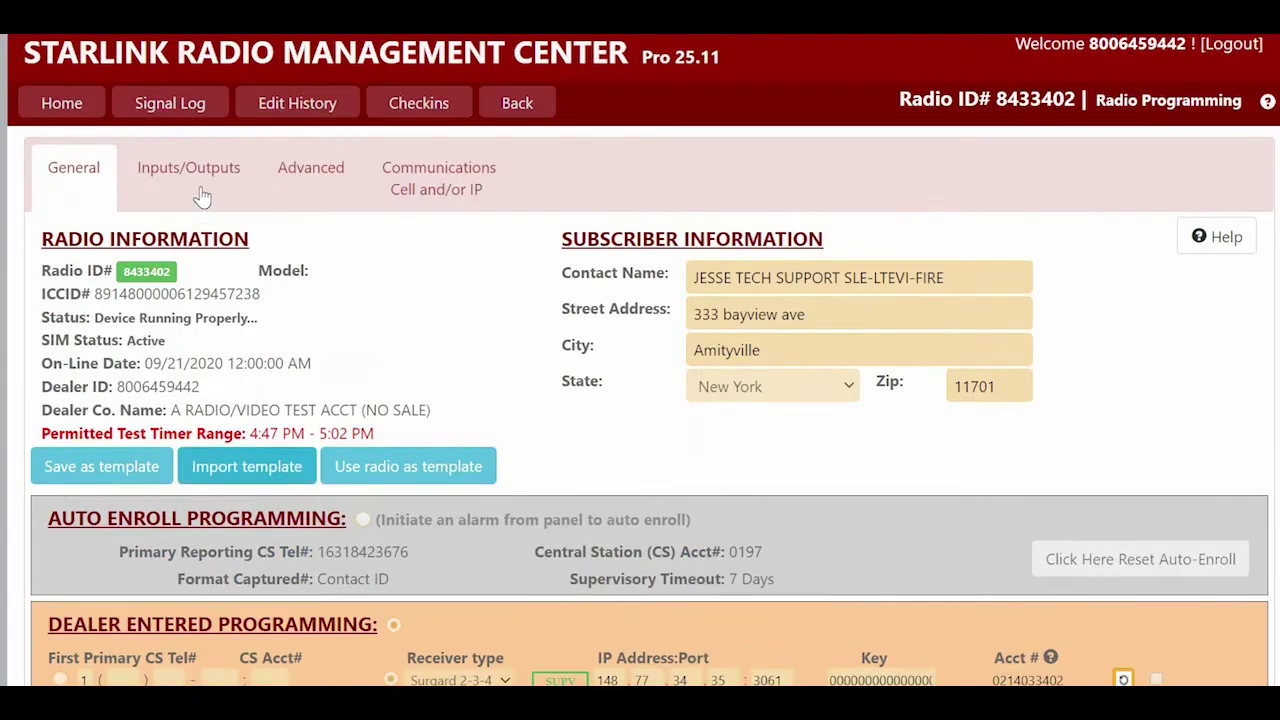
click(190, 170)
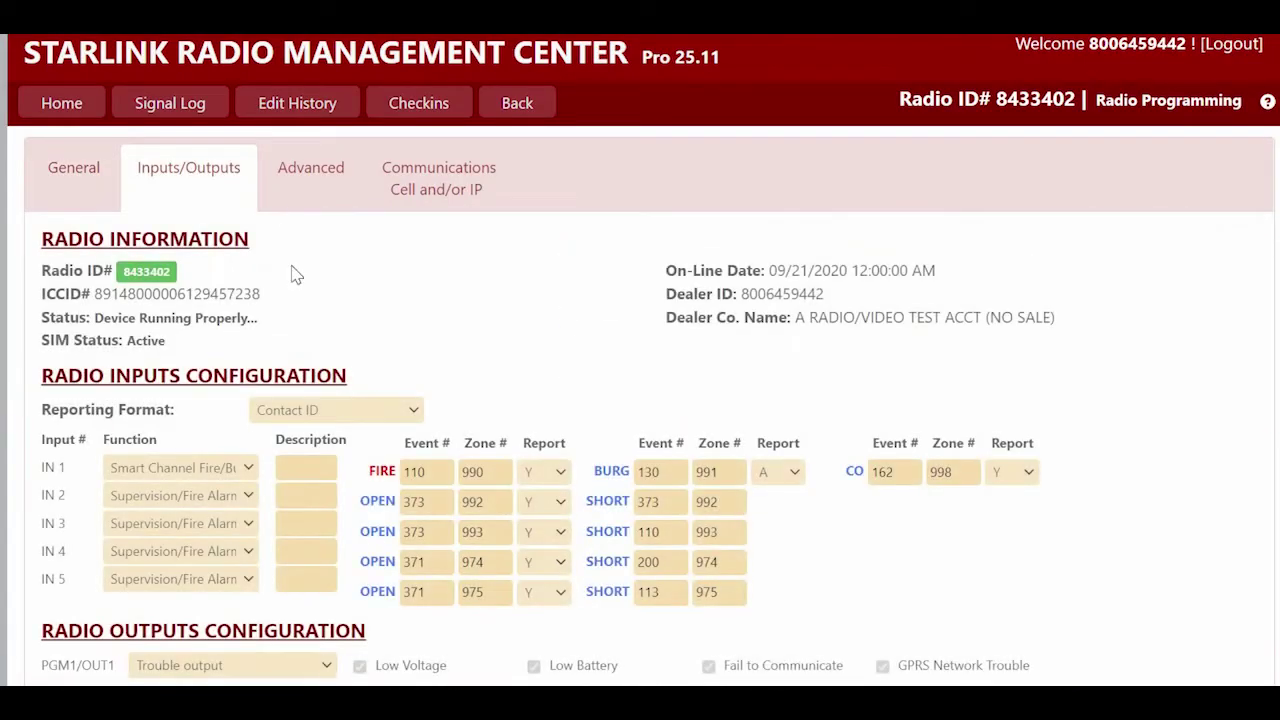
click(296, 188)
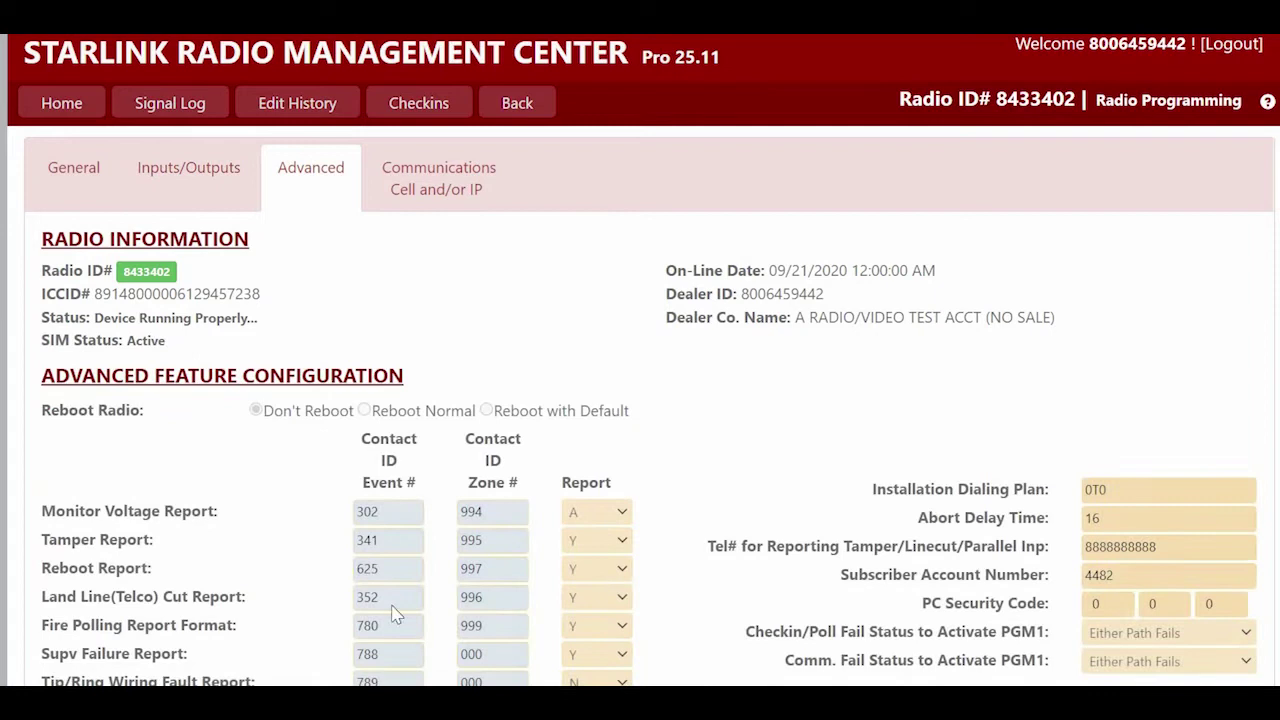
click(418, 172)
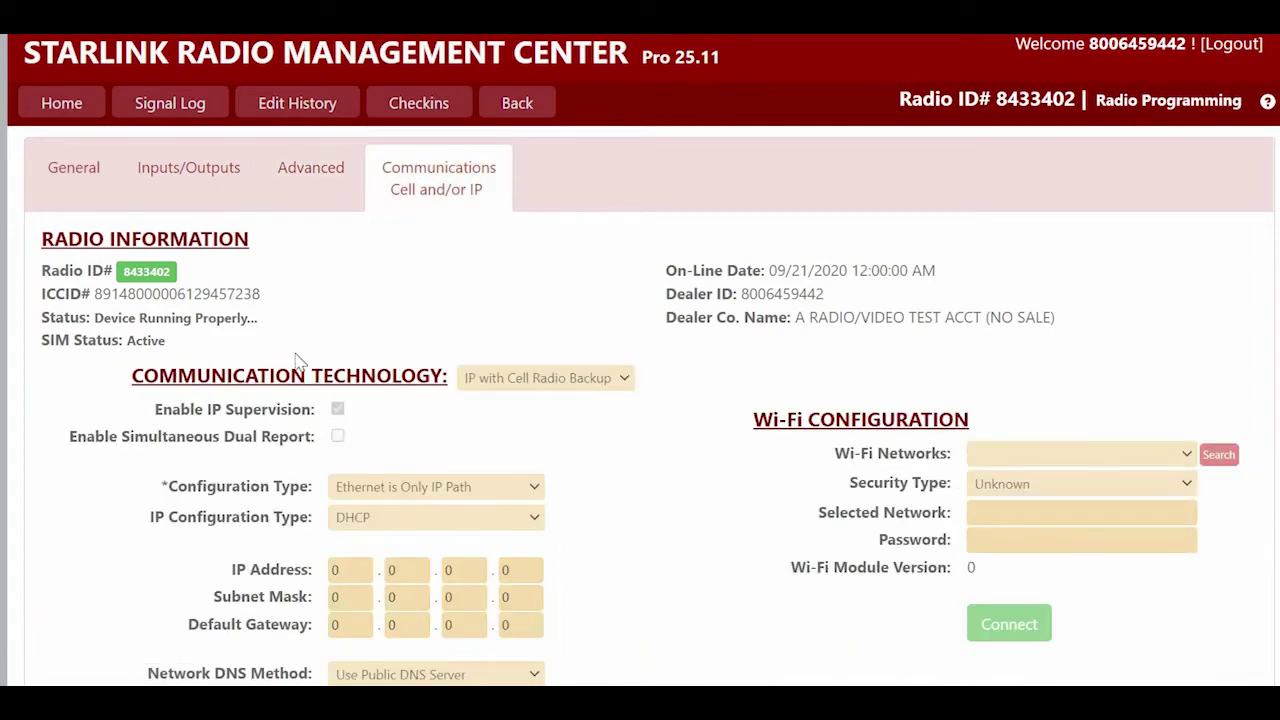
scroll(380, 387, down, 1)
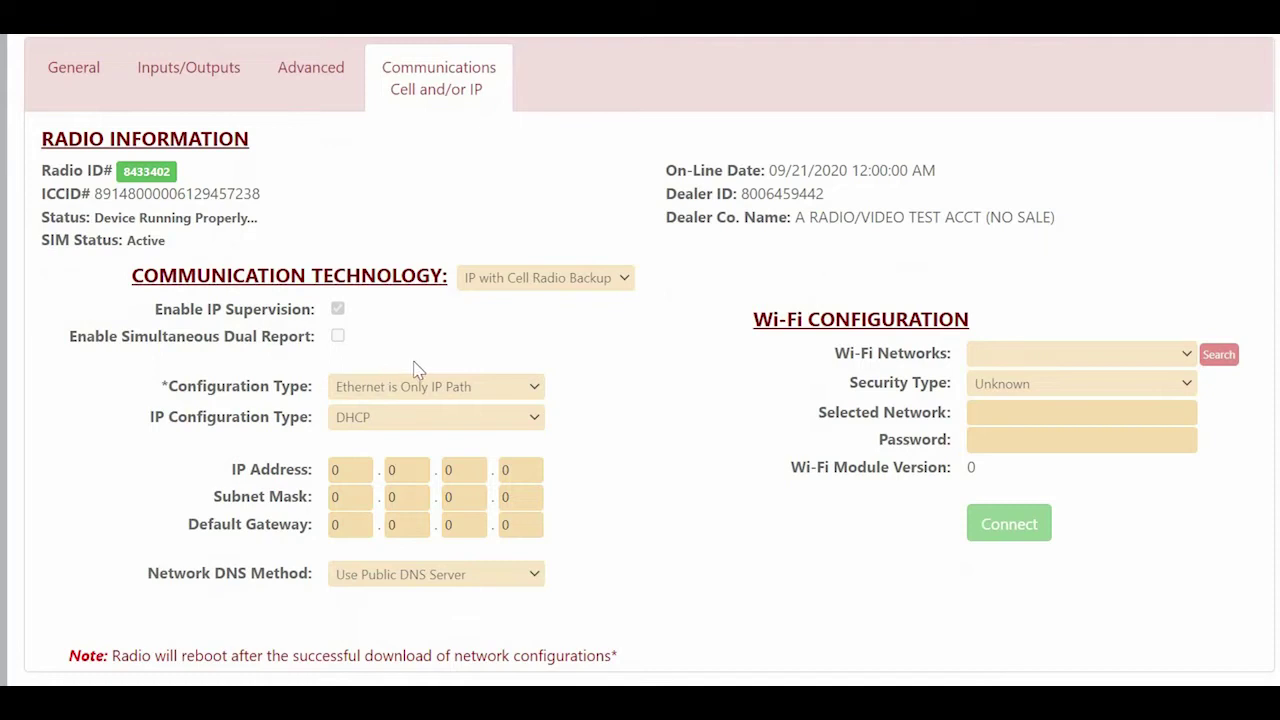
scroll(418, 368, up, 1)
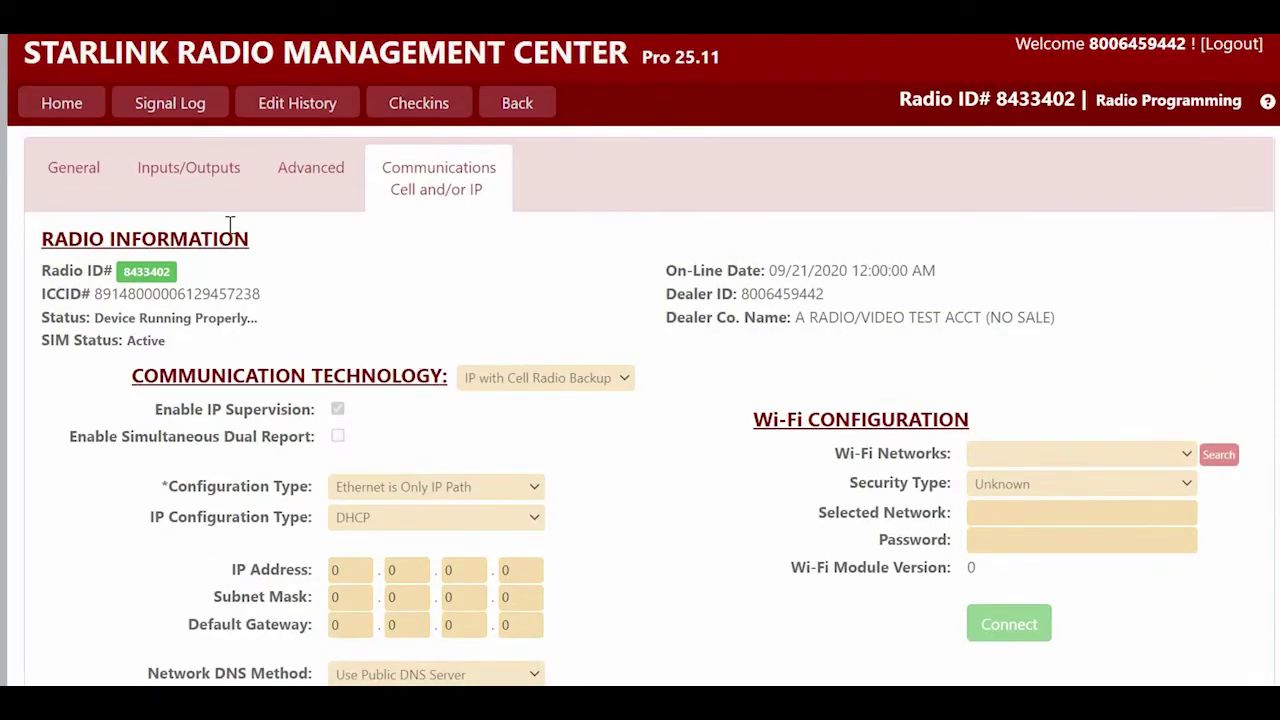
From General, start a template and move all five setting groups into Selected Settings
click(60, 168)
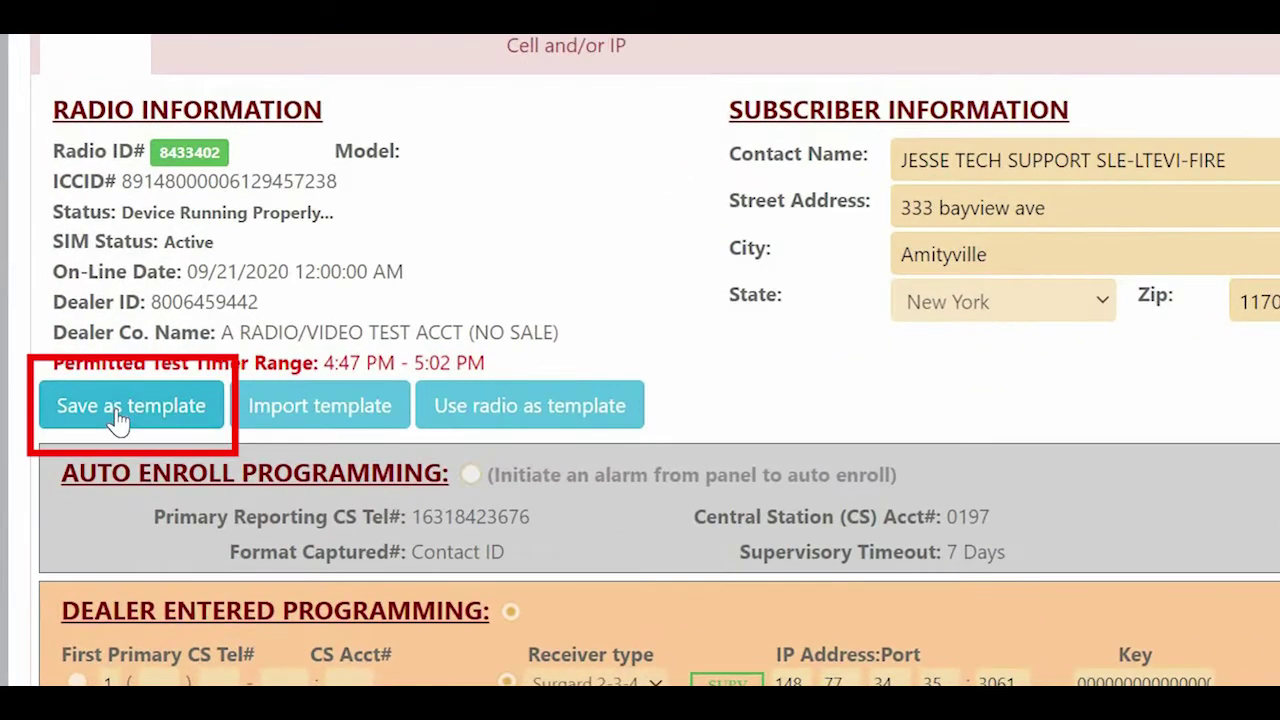
click(118, 418)
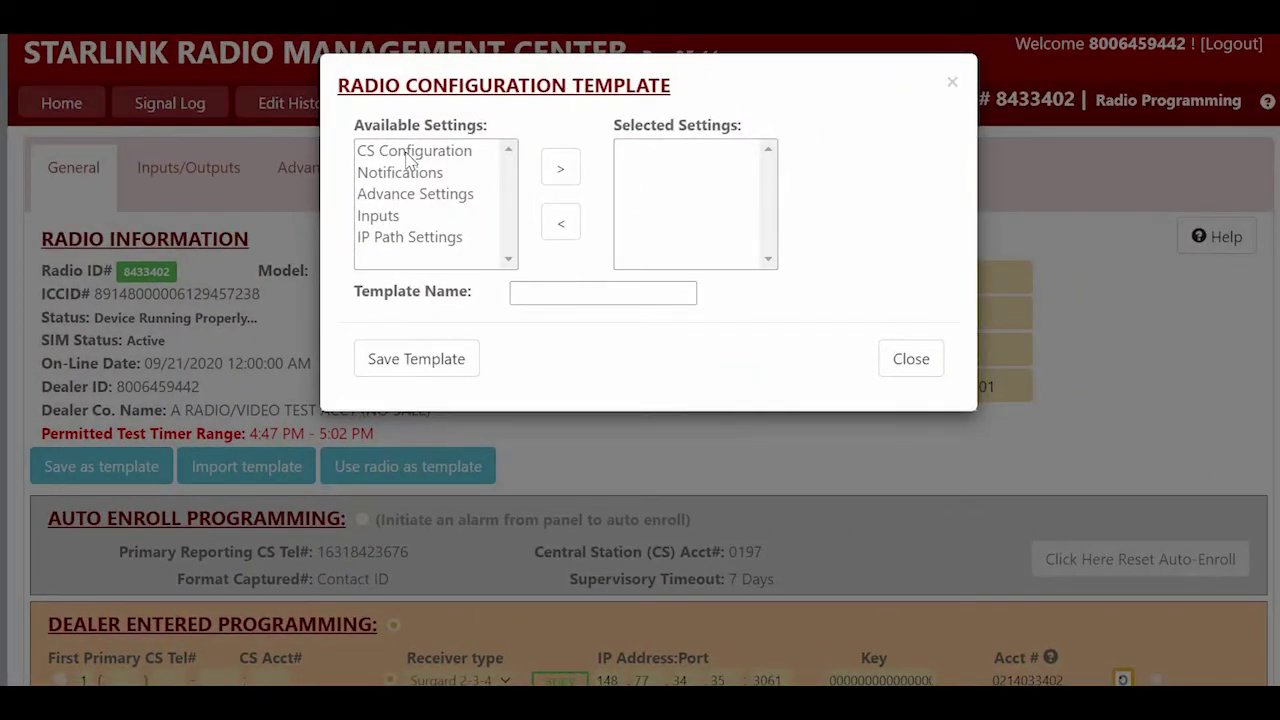
click(410, 152)
click(561, 168)
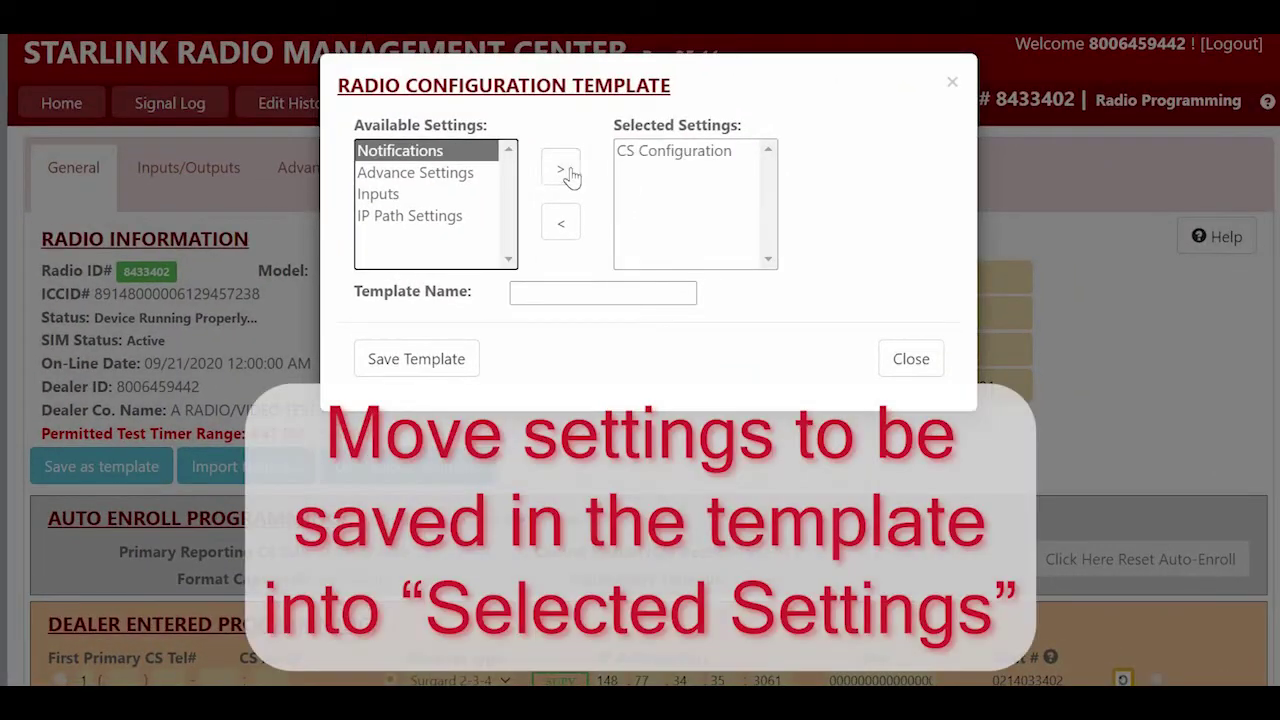
click(571, 177)
click(440, 152)
click(561, 168)
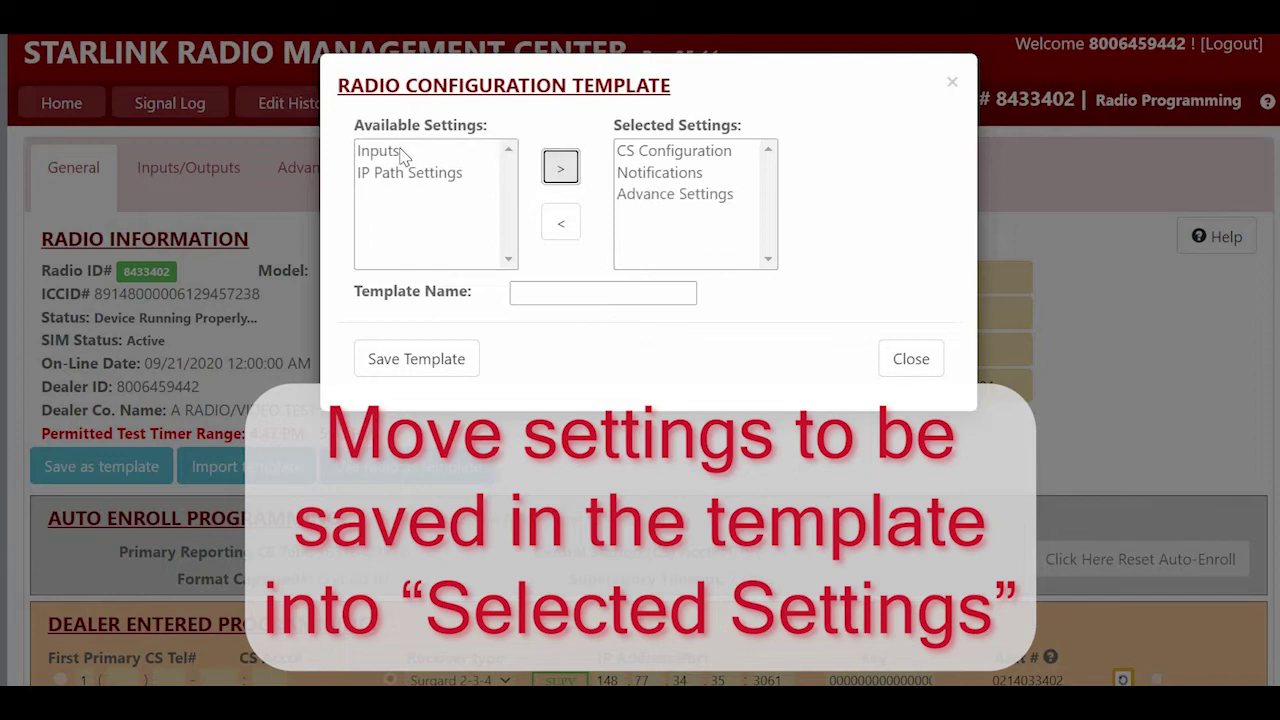
click(403, 155)
click(561, 170)
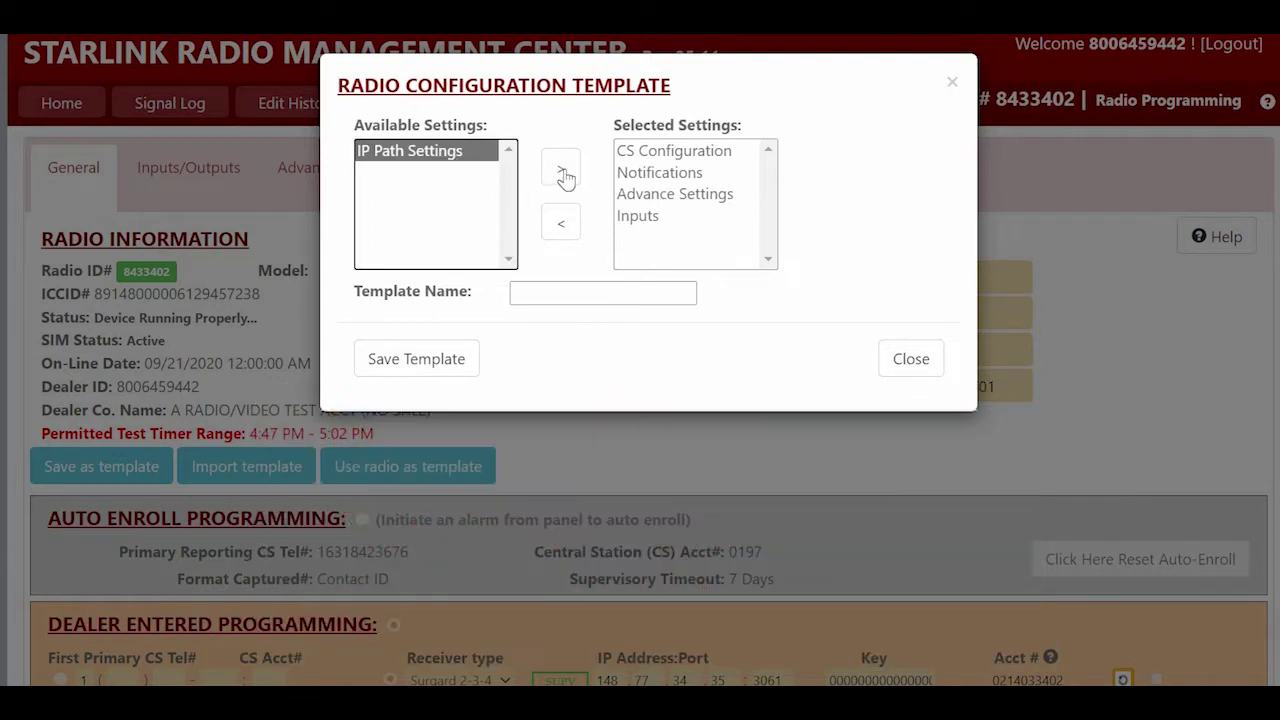
click(565, 177)
Name the template 'Dual Path Reporting', save it, and dismiss the confirmation
click(548, 297)
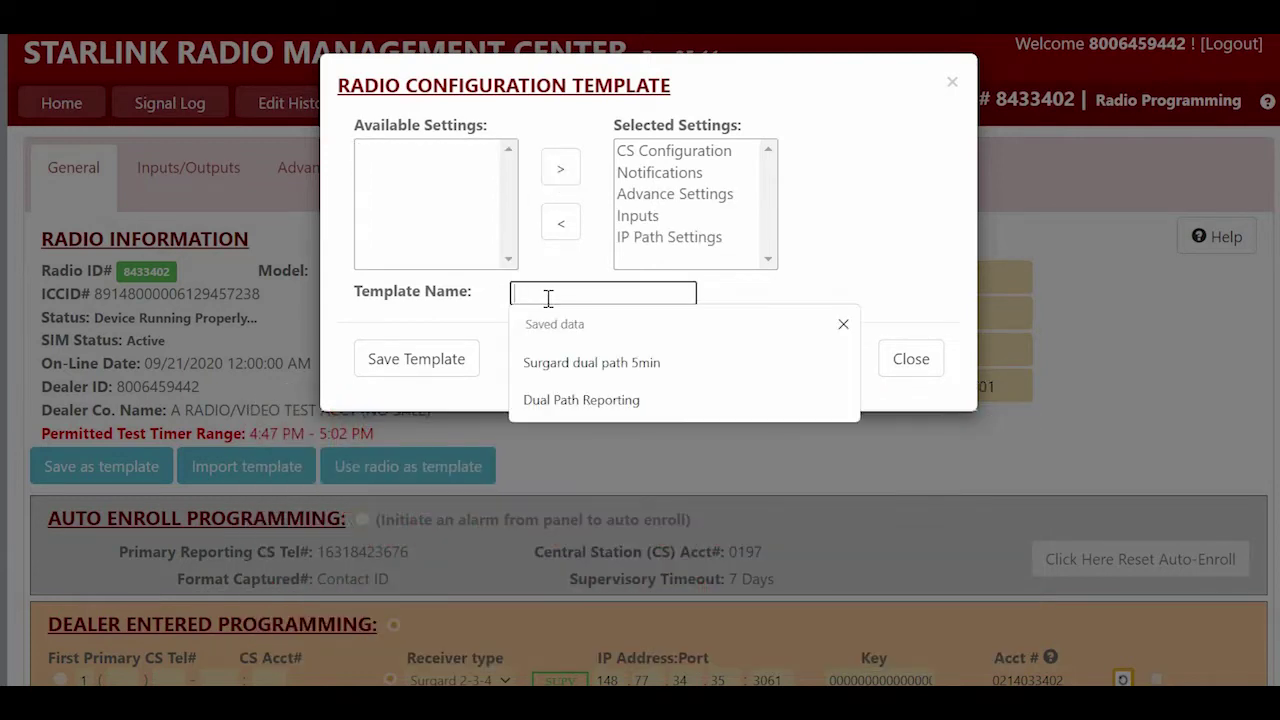
click(565, 410)
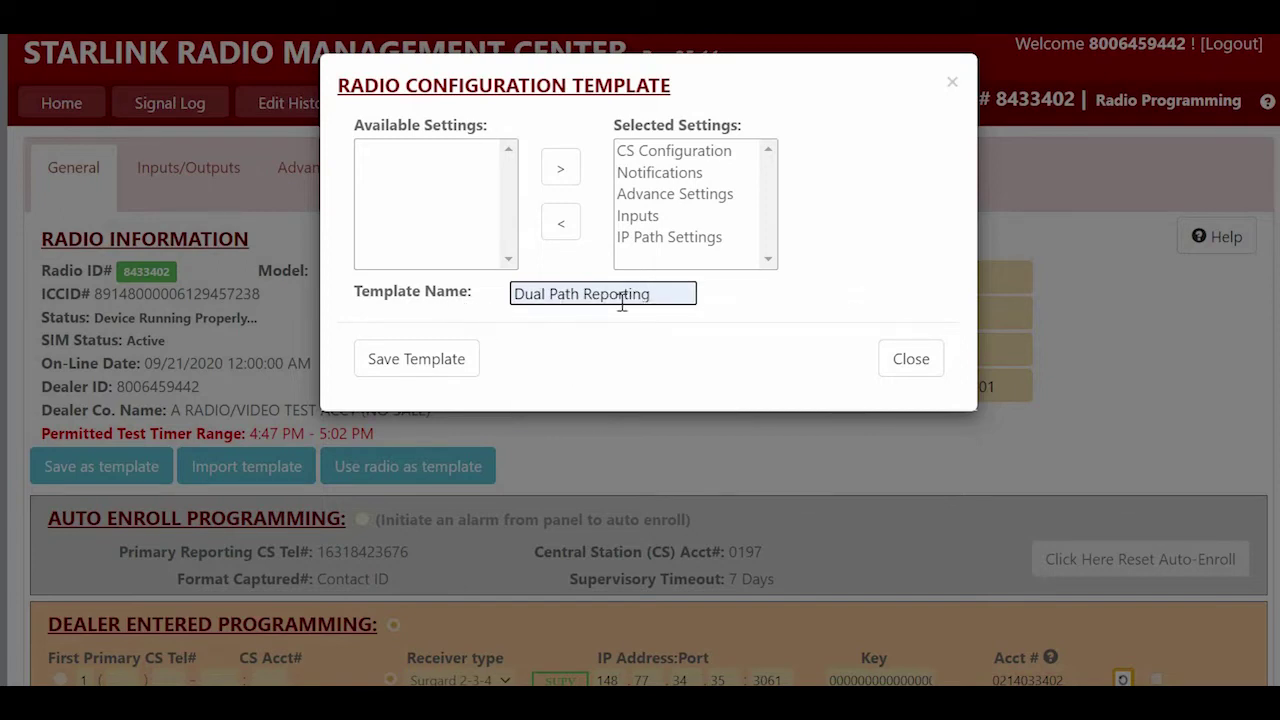
click(392, 358)
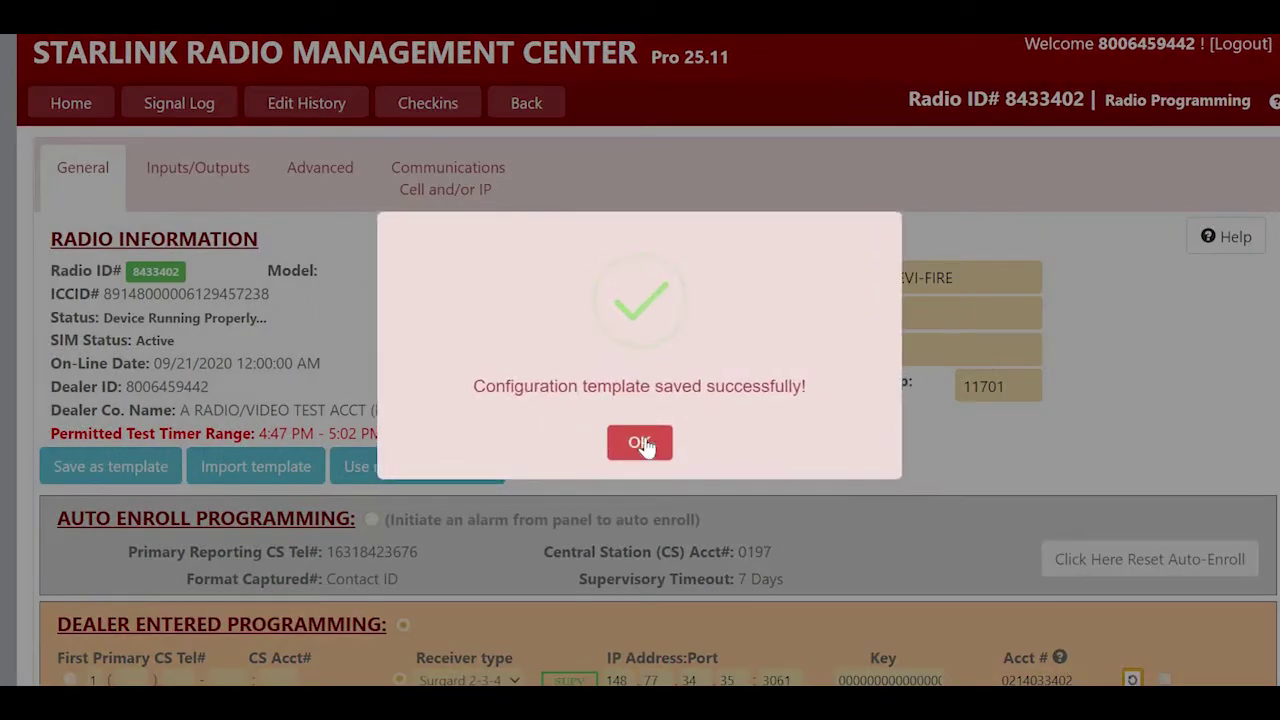
click(641, 443)
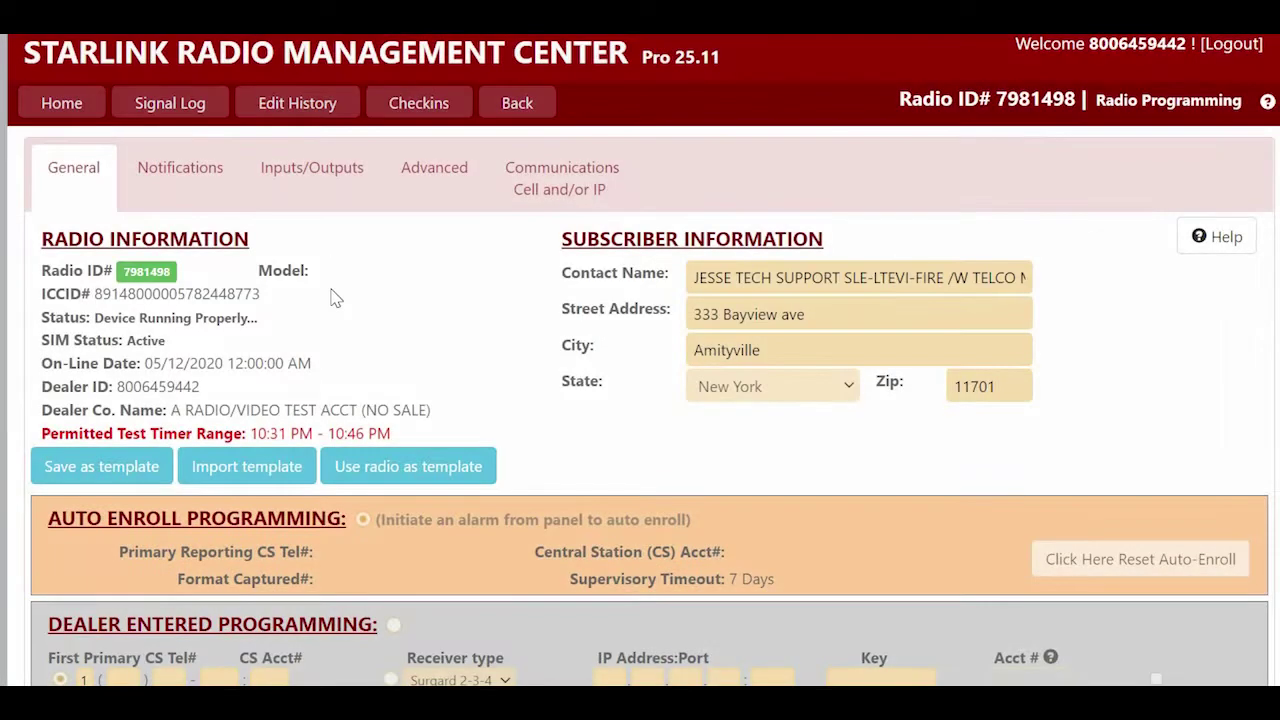
Inspect the blank radio's Communications, Advanced and Inputs tabs, confirming its programming is empty
scroll(335, 298, down, 1)
scroll(335, 298, down, 1)
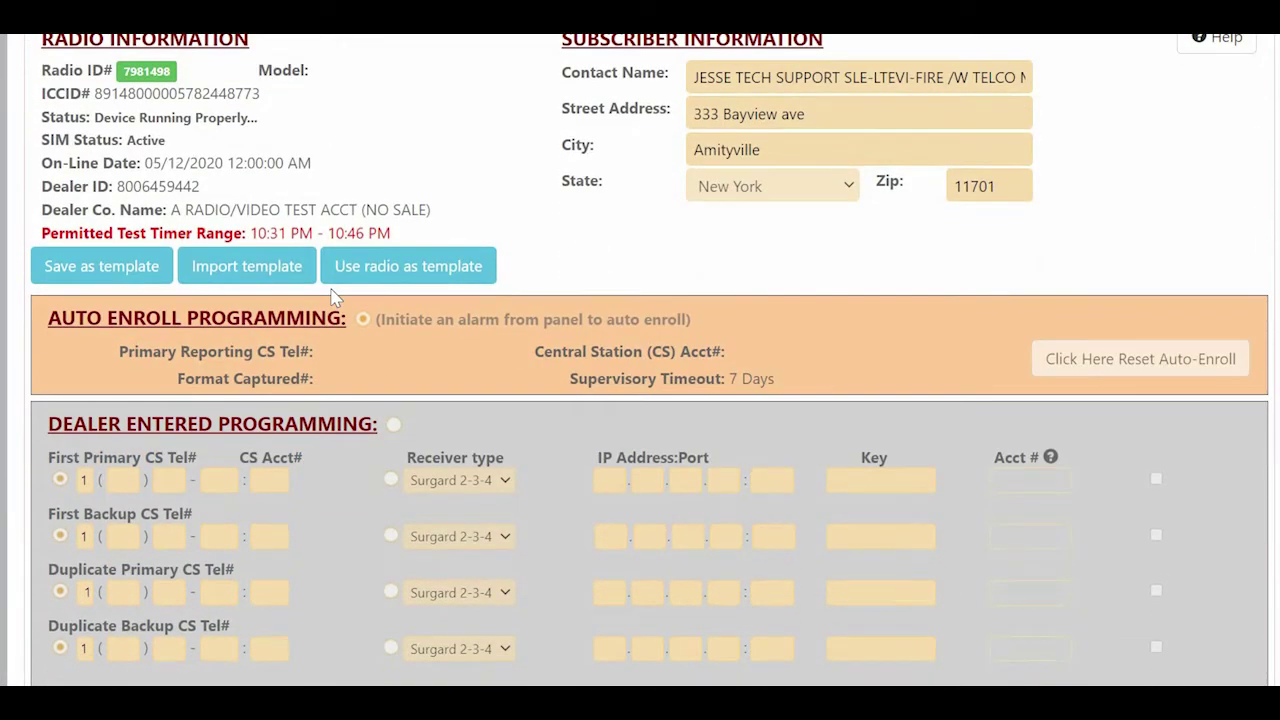
scroll(329, 294, down, 1)
scroll(409, 163, up, 2)
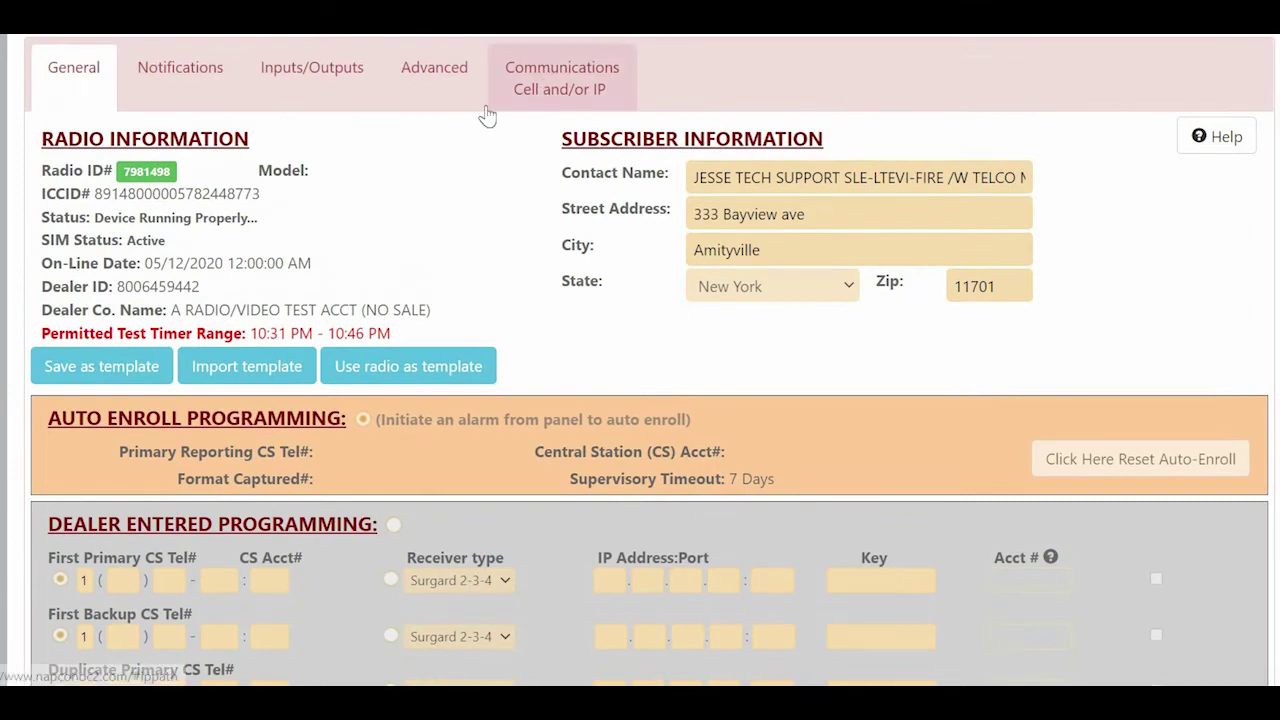
click(487, 116)
click(414, 177)
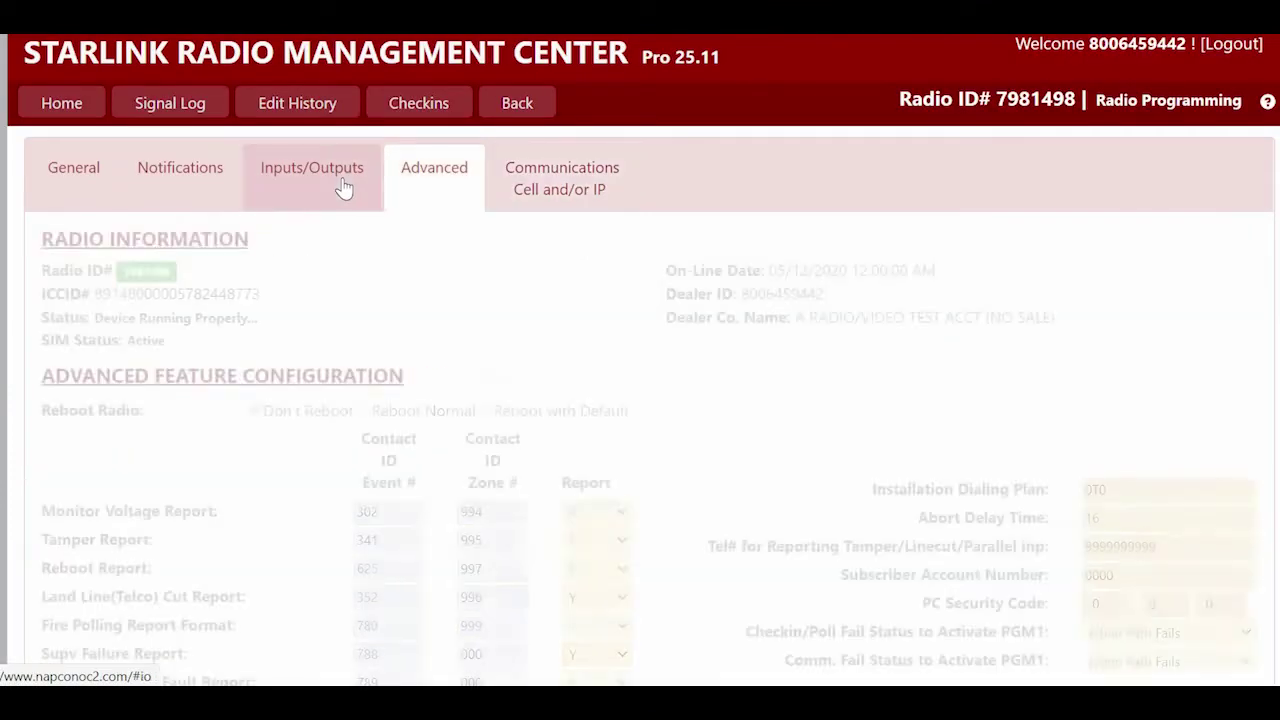
click(255, 170)
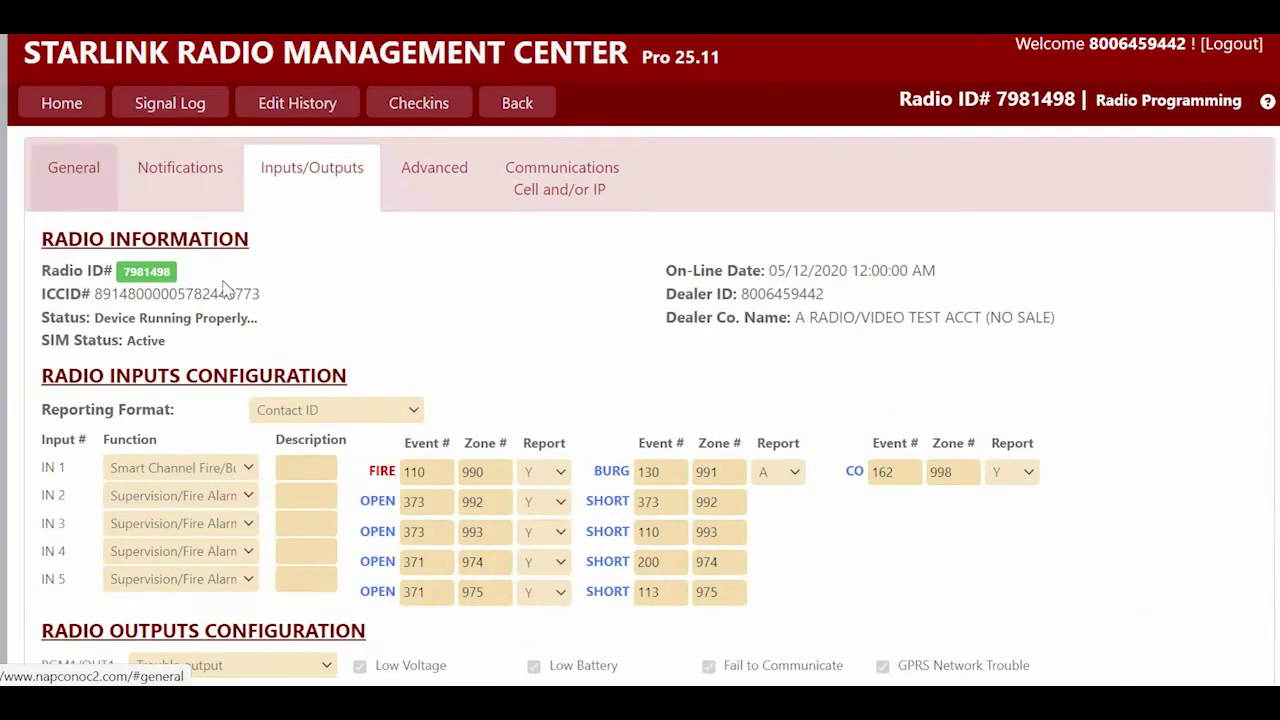
scroll(226, 289, down, 2)
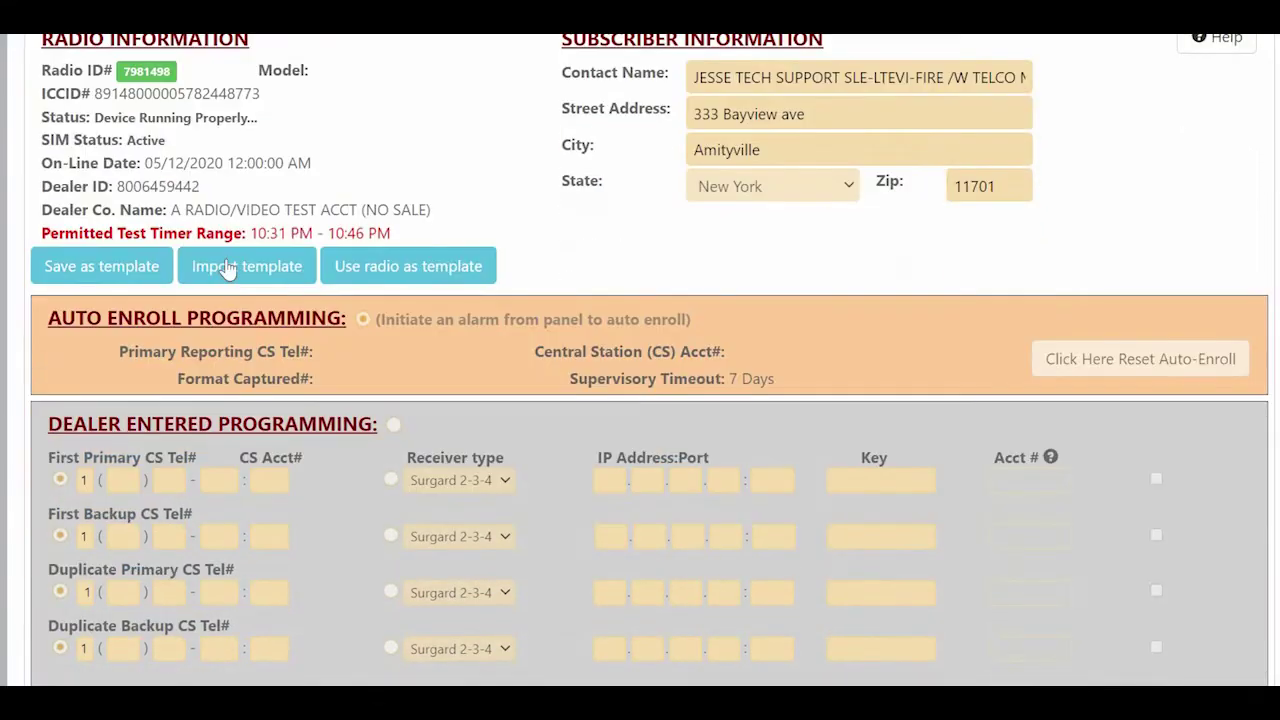
scroll(228, 270, up, 2)
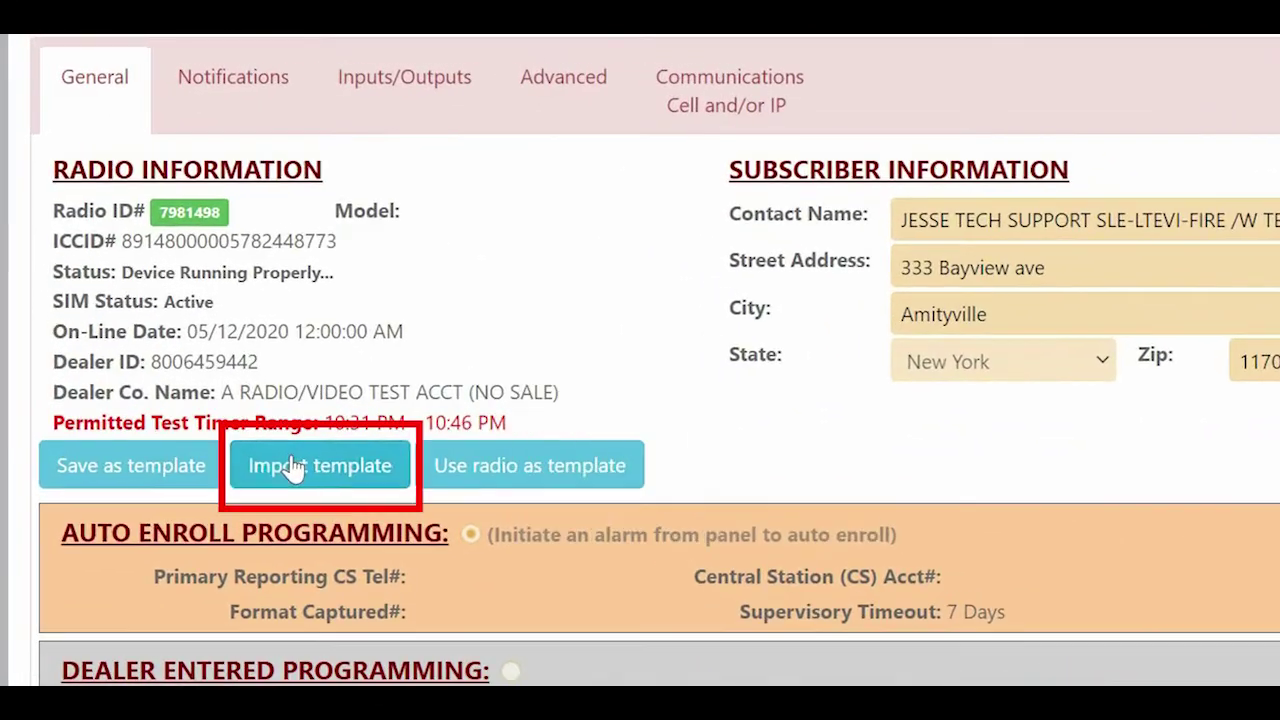
Import the Dual Path Reporting template into radio 7981498 and confirm the import
click(228, 363)
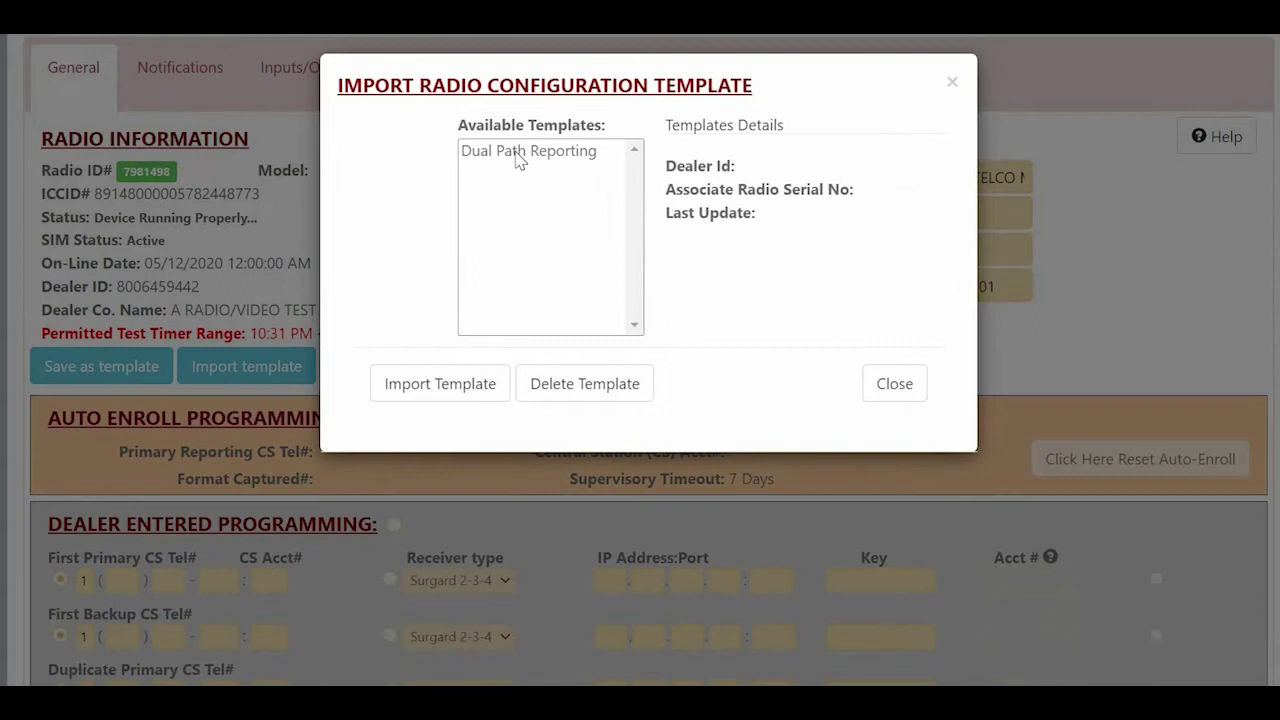
click(519, 158)
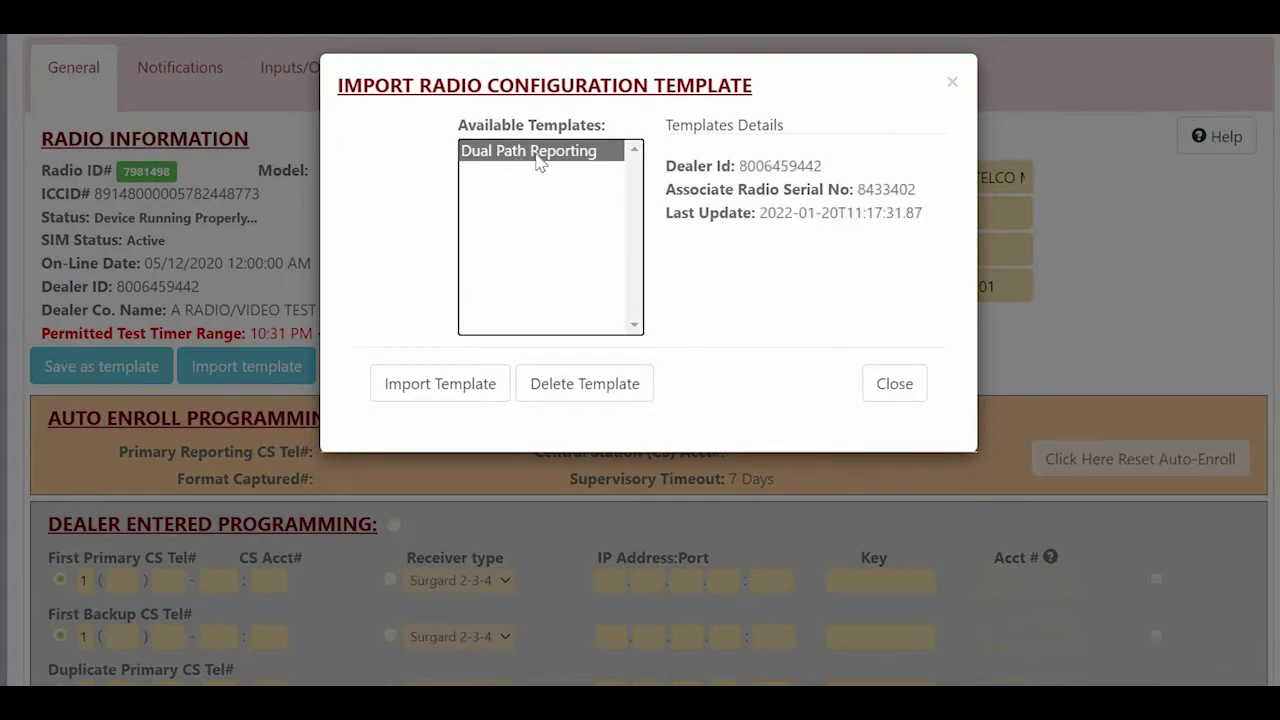
click(408, 385)
click(408, 387)
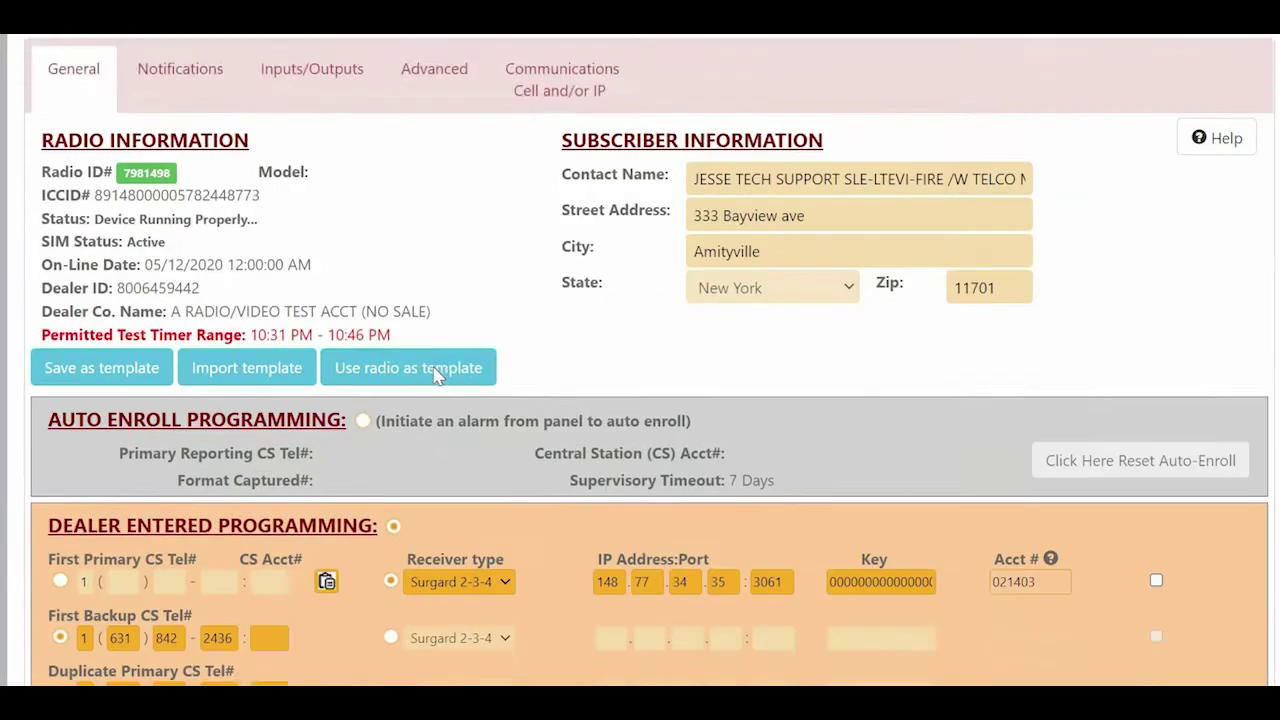
Complete the primary receiver's account number and start filling the First Backup CS Acct# field
scroll(437, 372, down, 2)
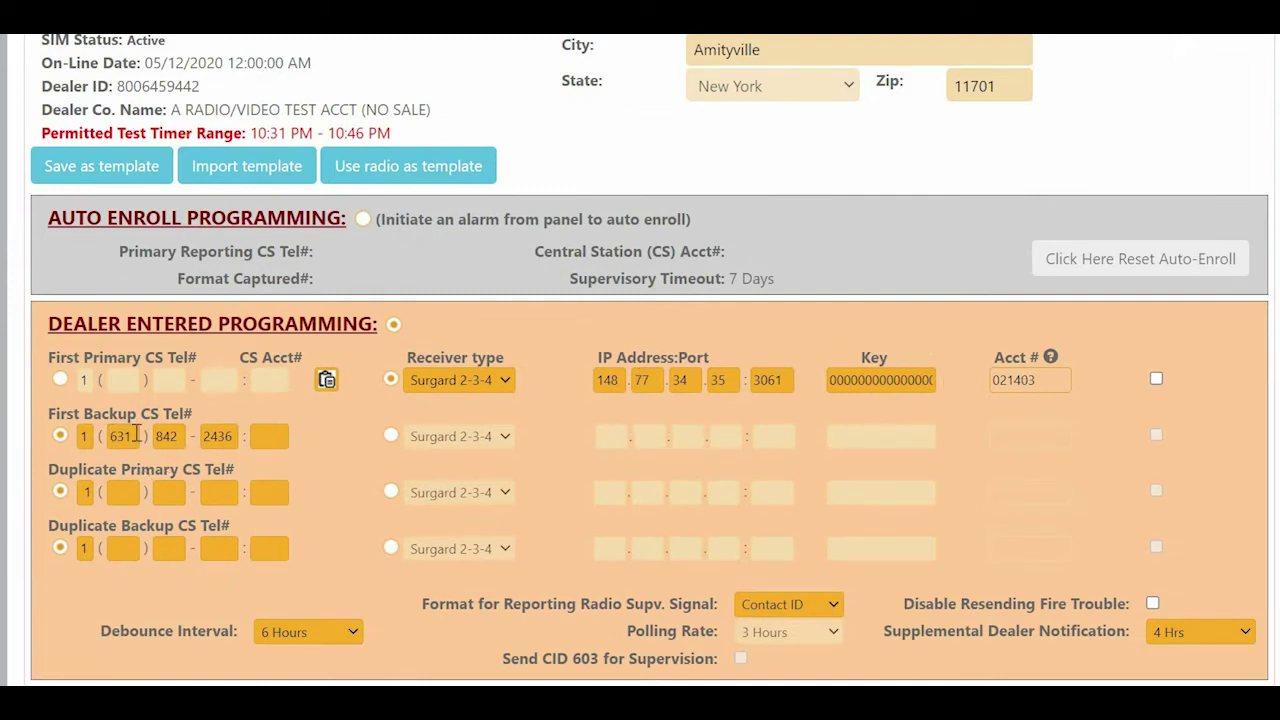
scroll(279, 433, up, 1)
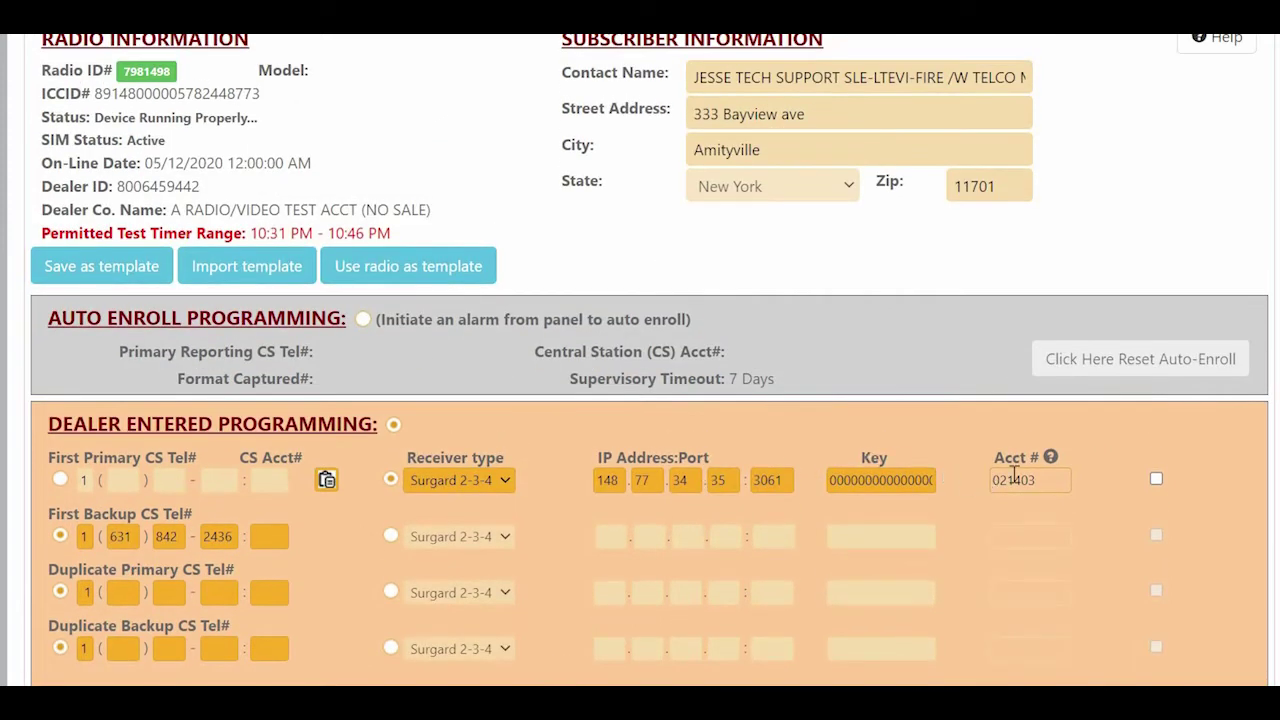
click(1060, 479)
text(149)
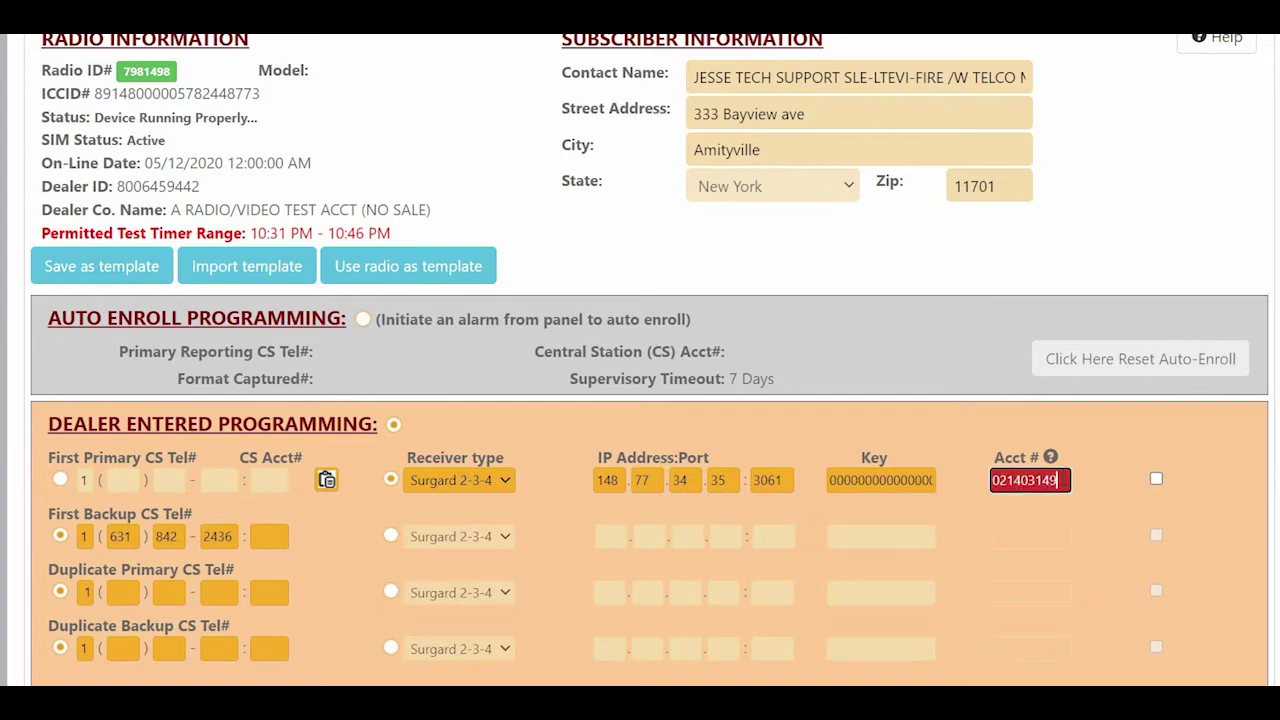
text(8)
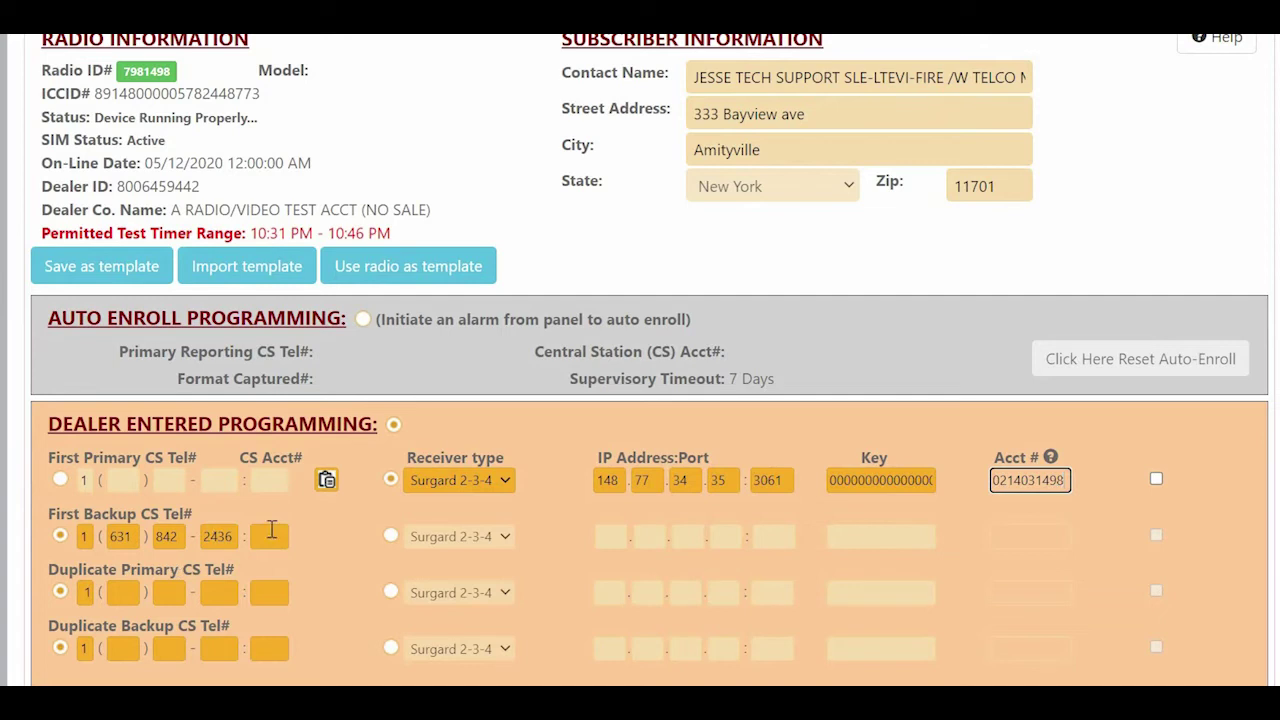
click(271, 534)
text(1498)
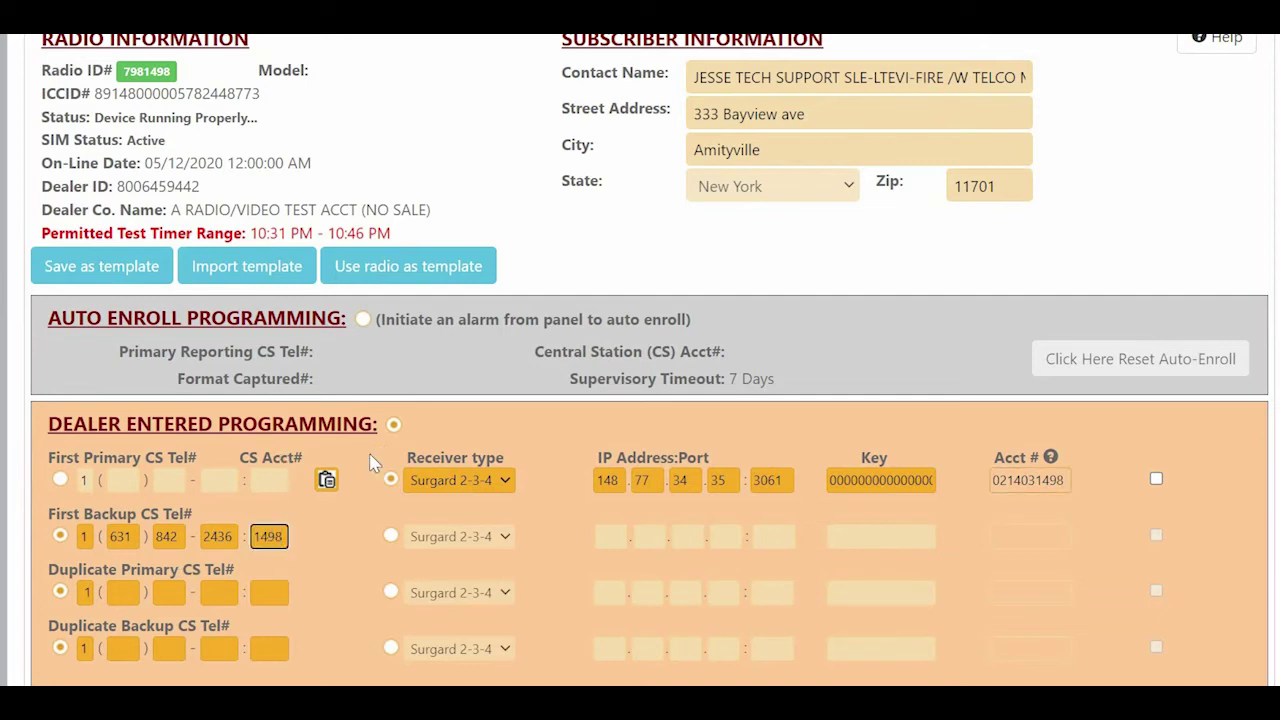
scroll(371, 457, up, 2)
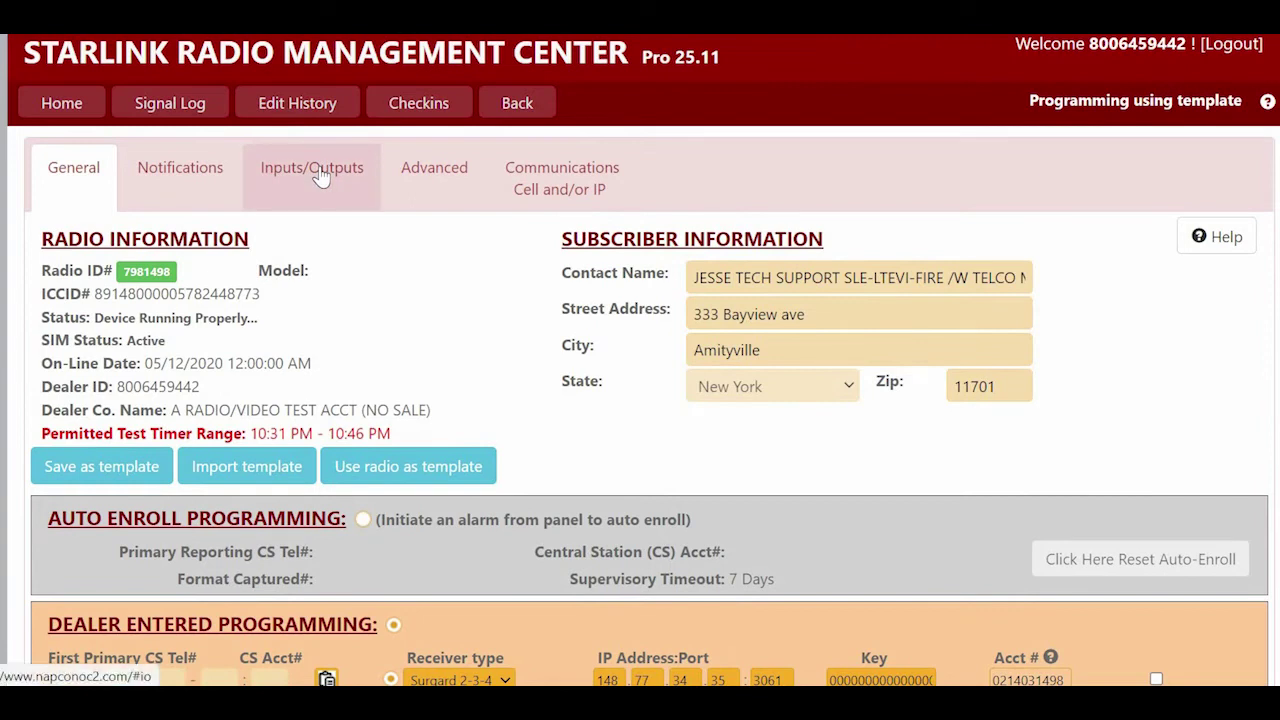
click(322, 172)
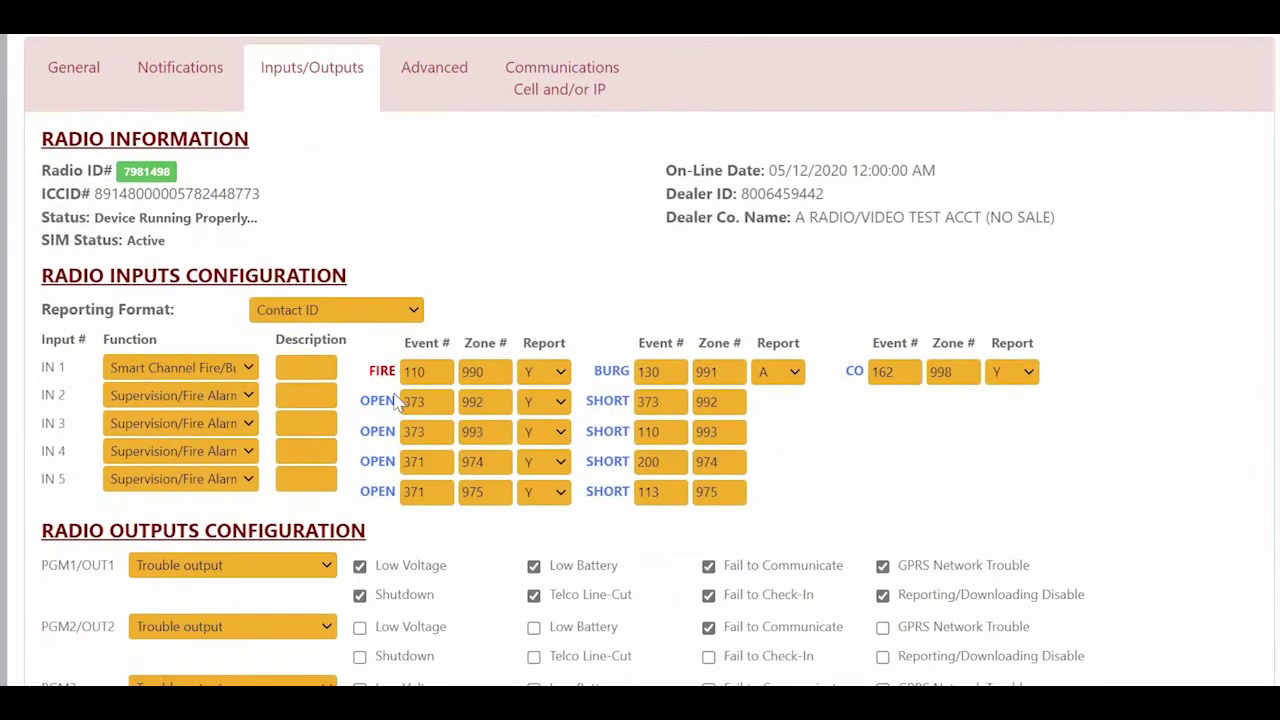
scroll(443, 200, up, 1)
click(443, 195)
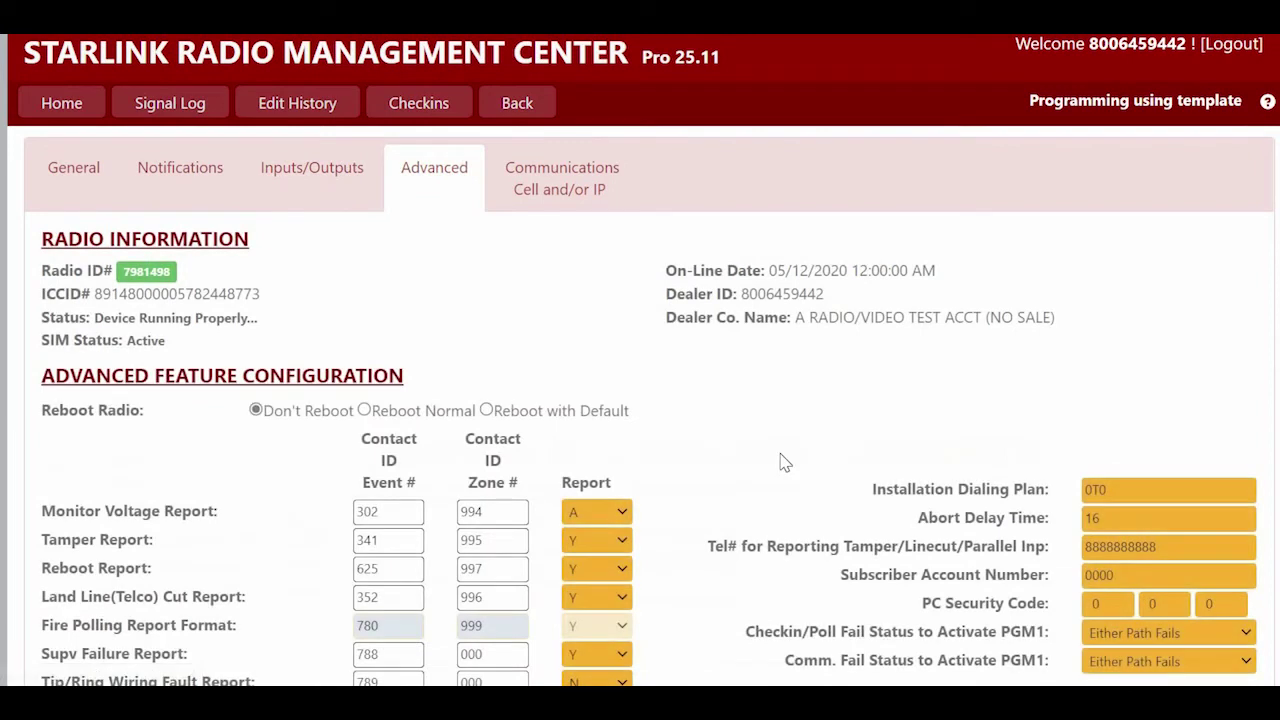
click(565, 192)
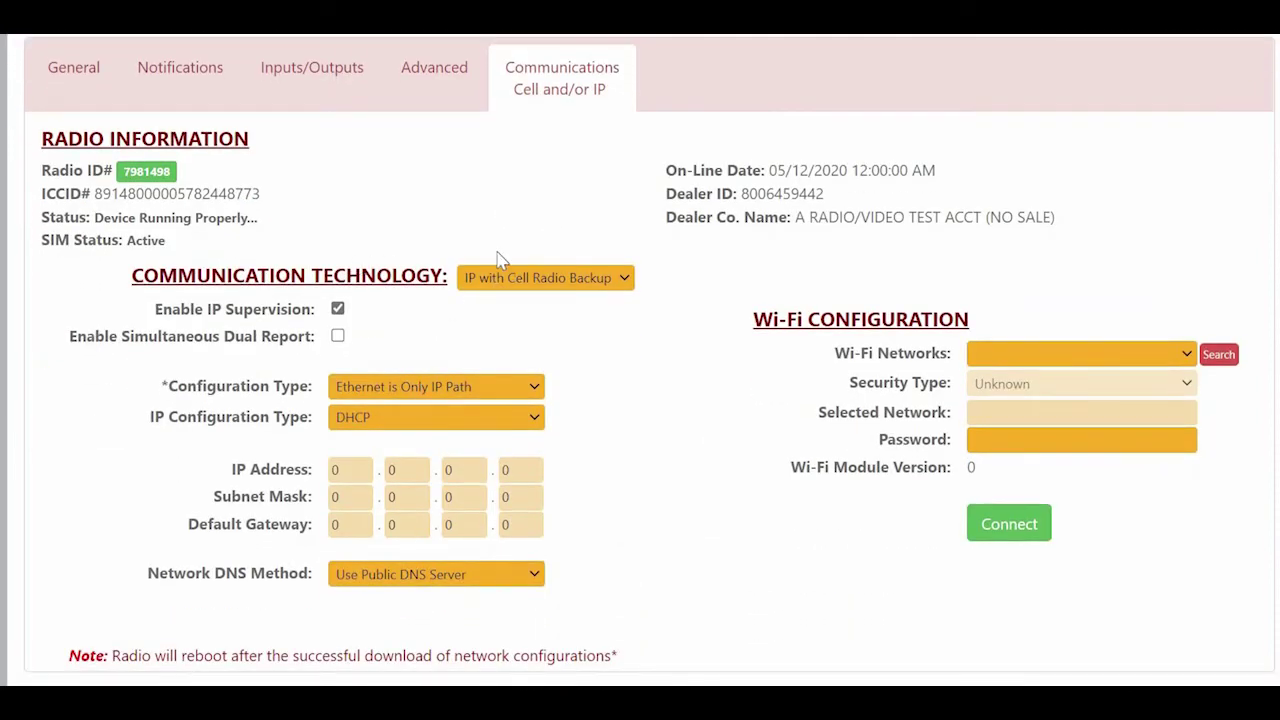
scroll(463, 320, down, 1)
scroll(300, 260, up, 2)
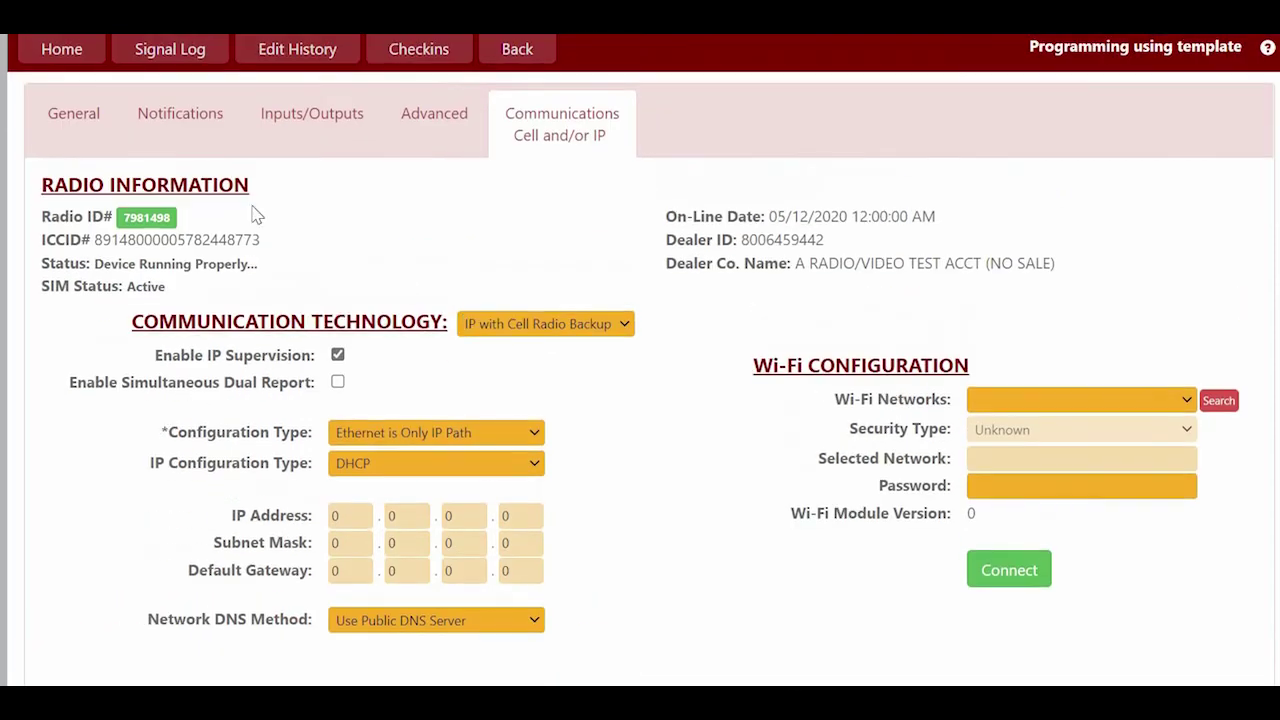
Save radio 7981498's programming from General and accept the download confirmation
click(58, 115)
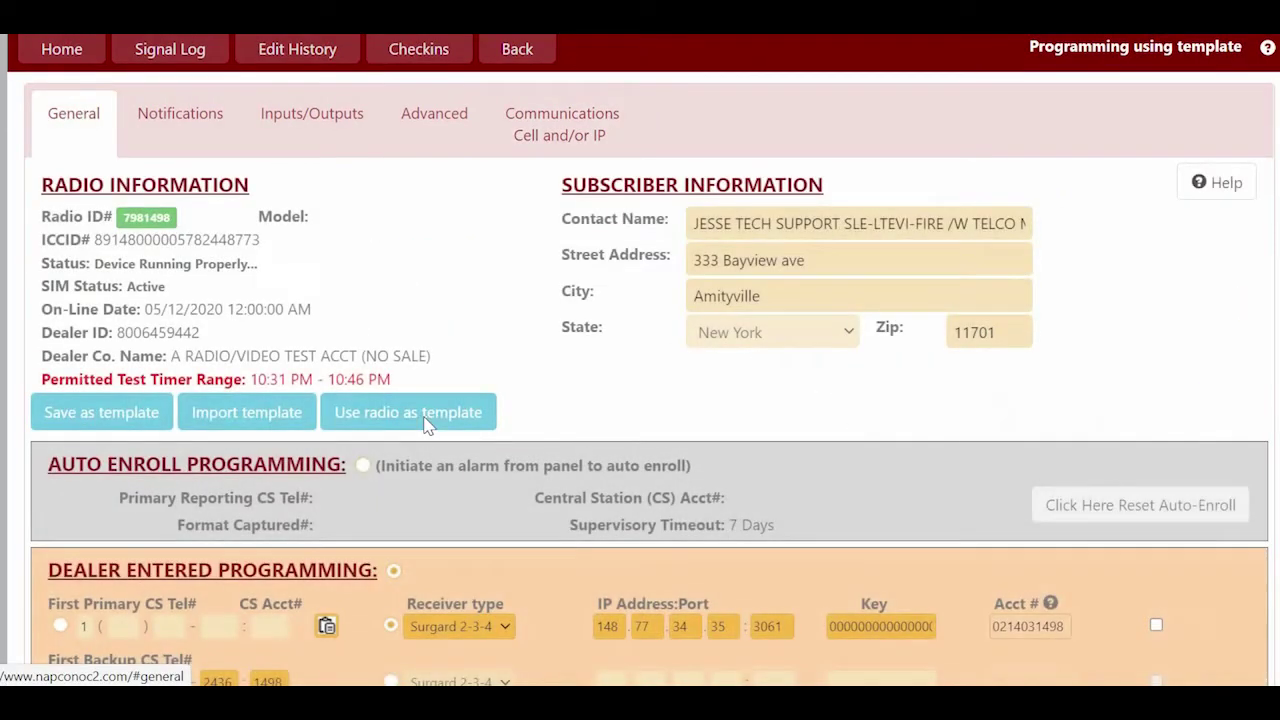
scroll(1030, 454, down, 2)
scroll(364, 399, down, 1)
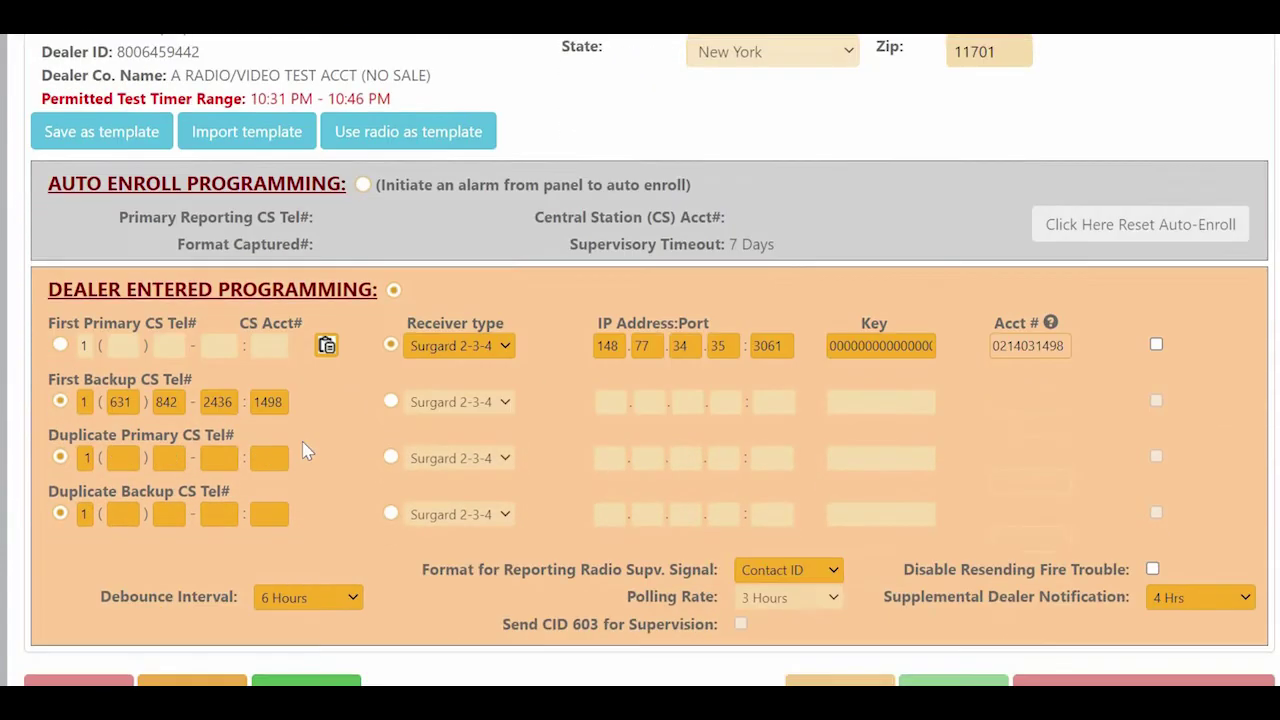
click(310, 664)
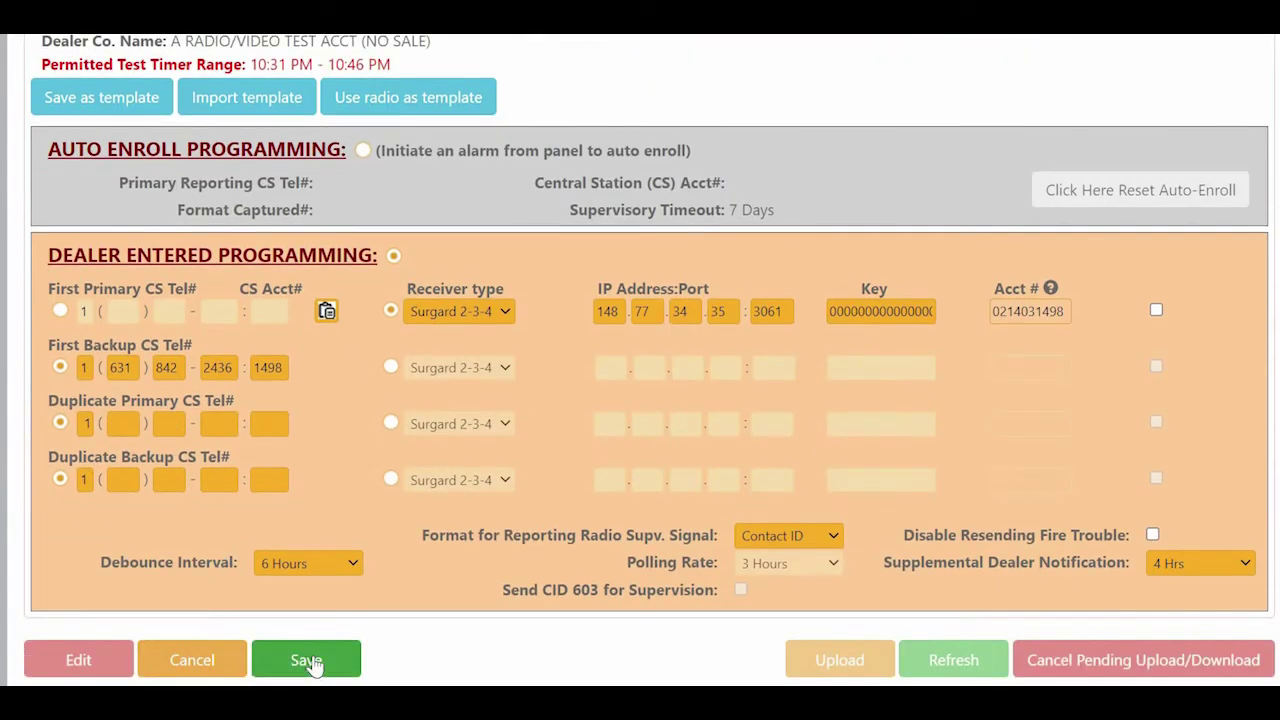
click(313, 664)
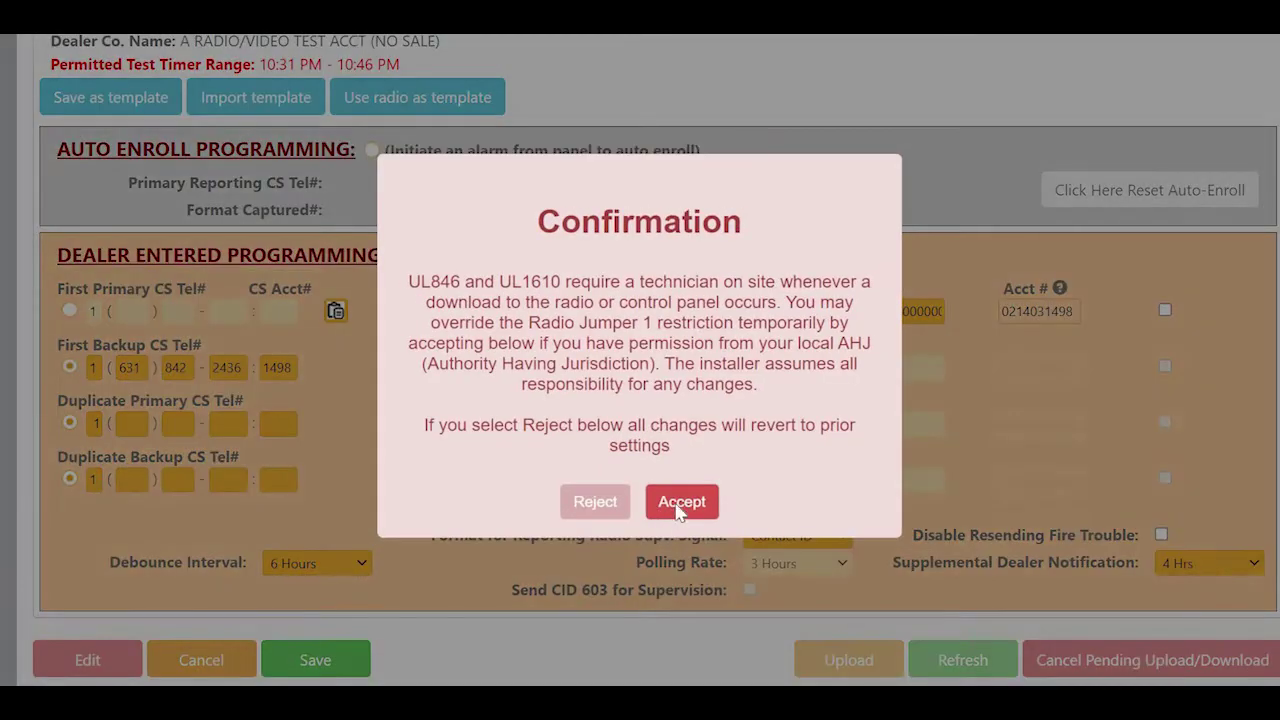
click(677, 503)
scroll(160, 345, up, 3)
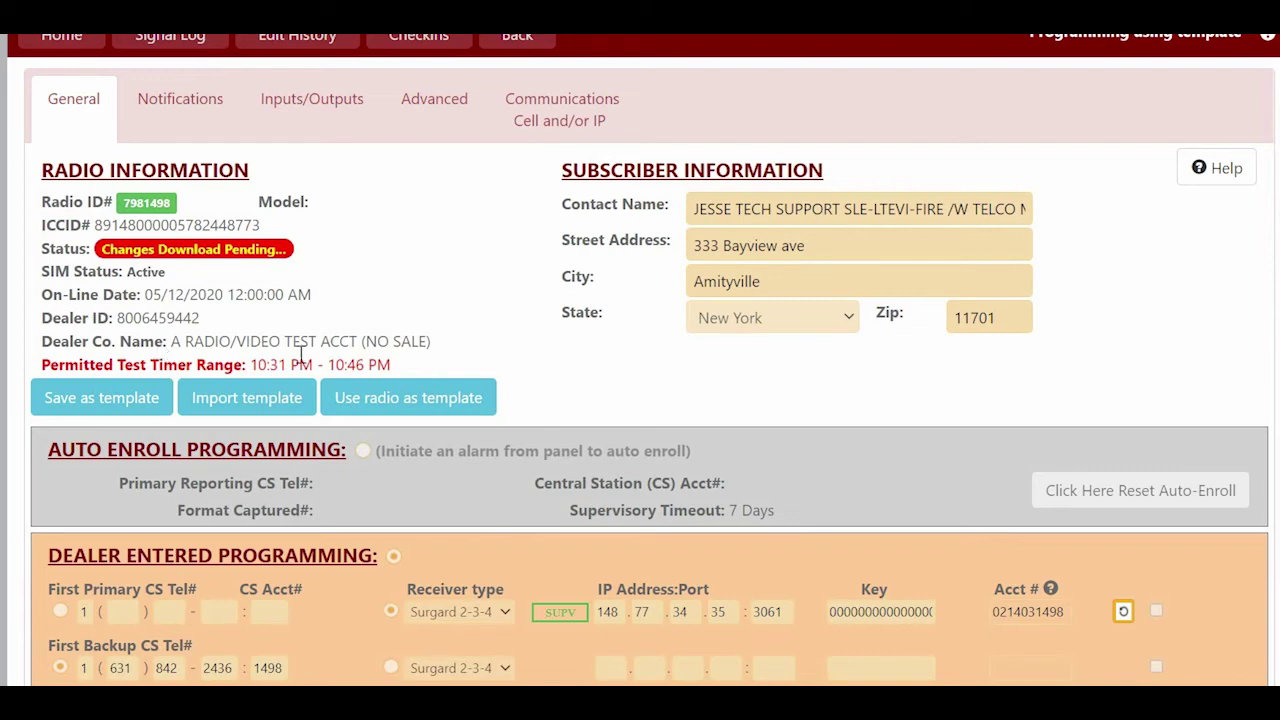
Read the Permitted Test Timer Range tooltip on the General tab
mouse_move(300, 357)
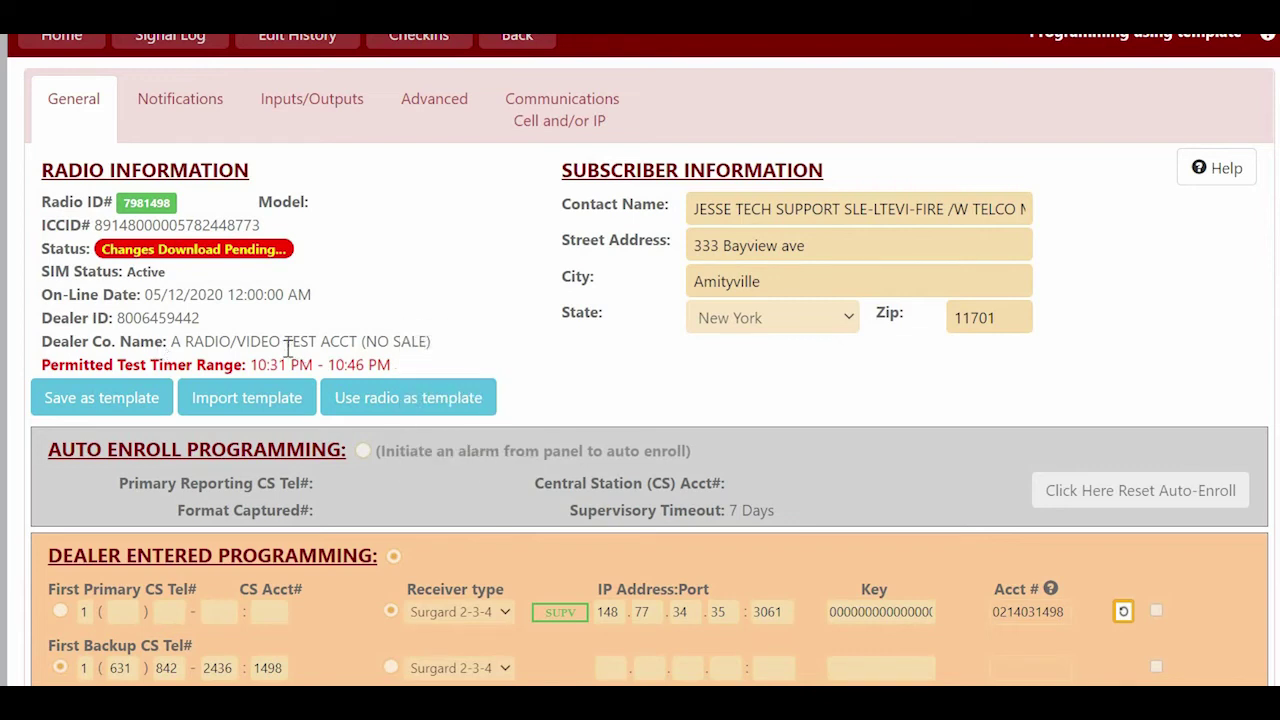